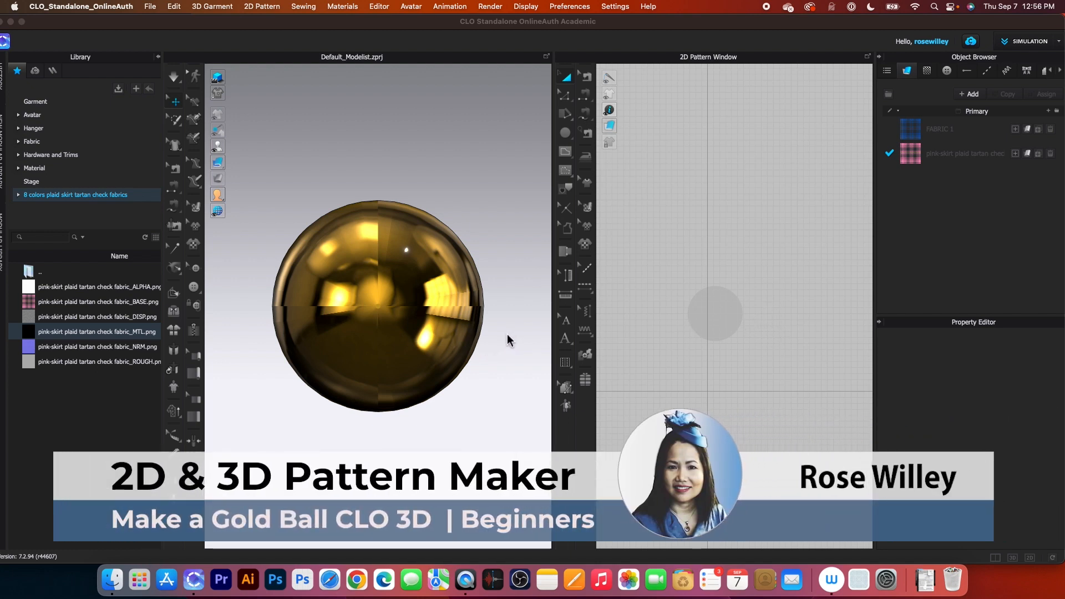
- Orbit the 3D view around the gold sphere before draping the plaid circle
right_click_drag(475, 340, 471, 340)
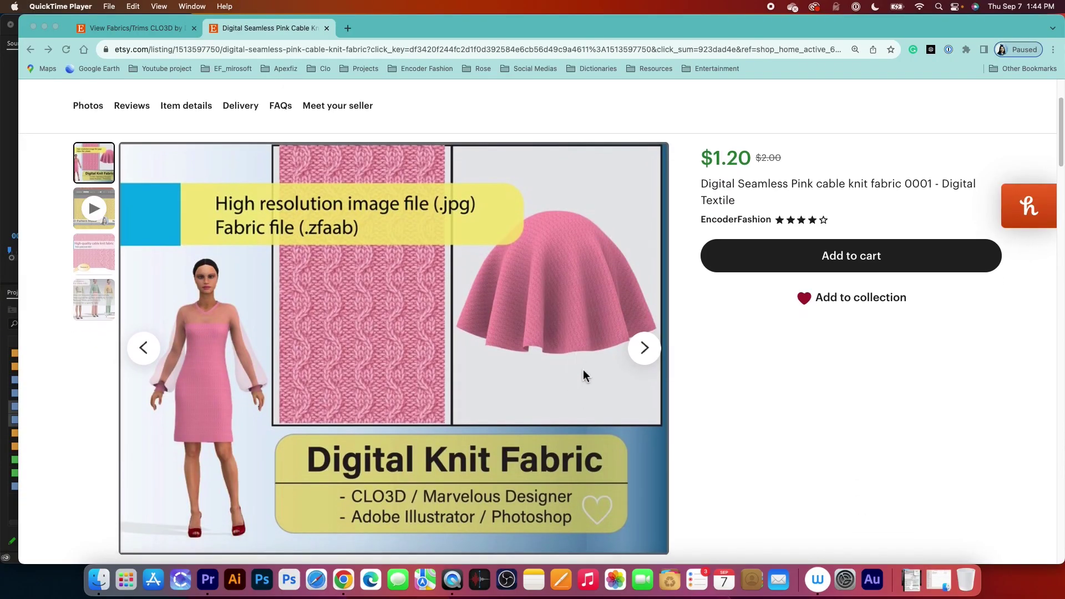
scroll(585, 376, "down", 1)
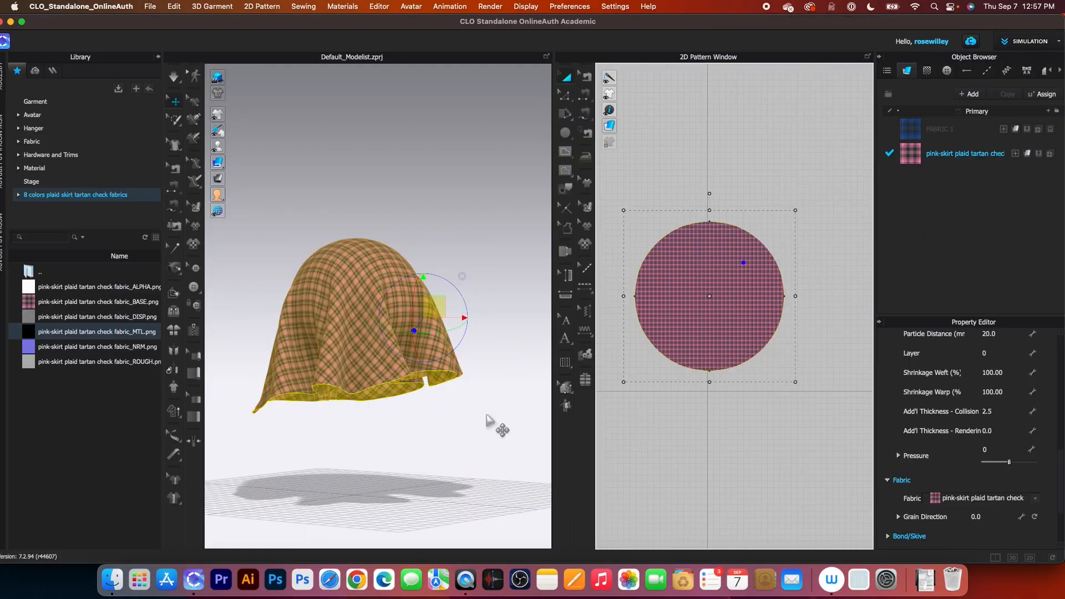
- Run the cloth simulation, then create a 250 cm circle pattern with the Ellipse tool
key("space")
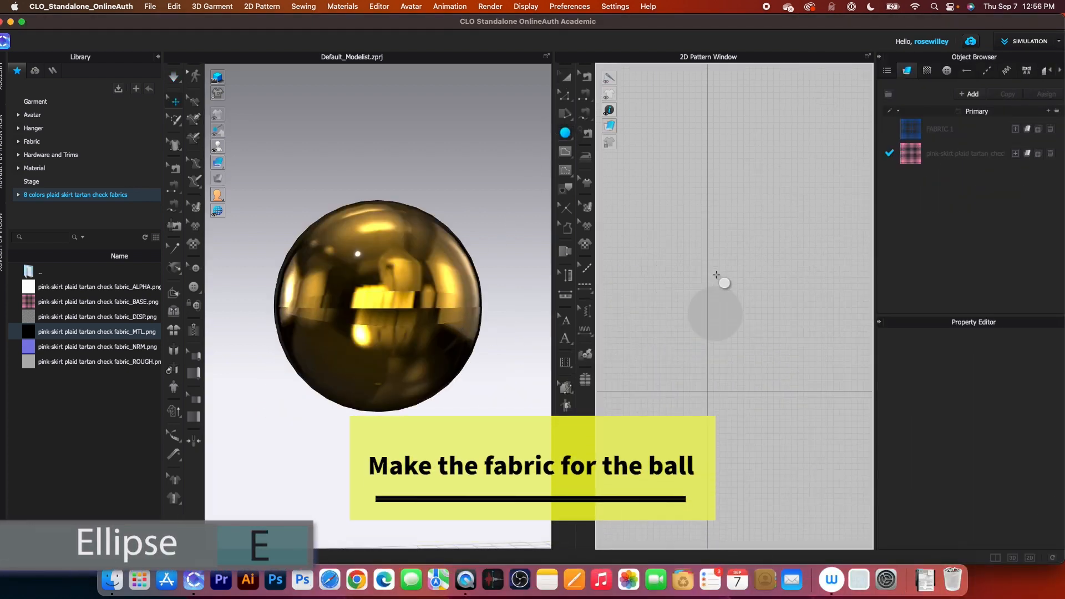
left_click(711, 297)
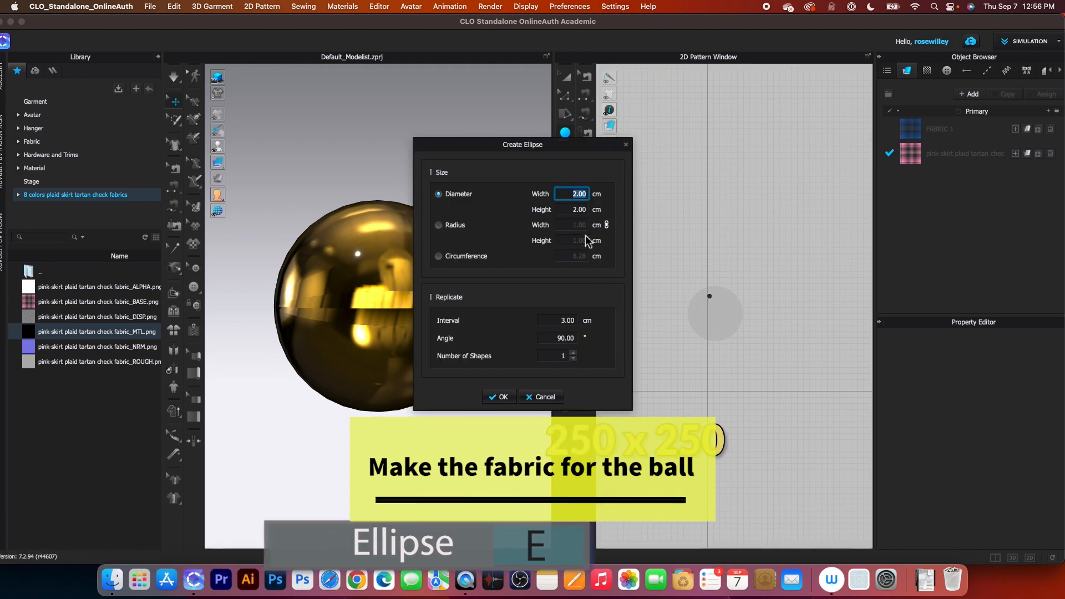
type("250")
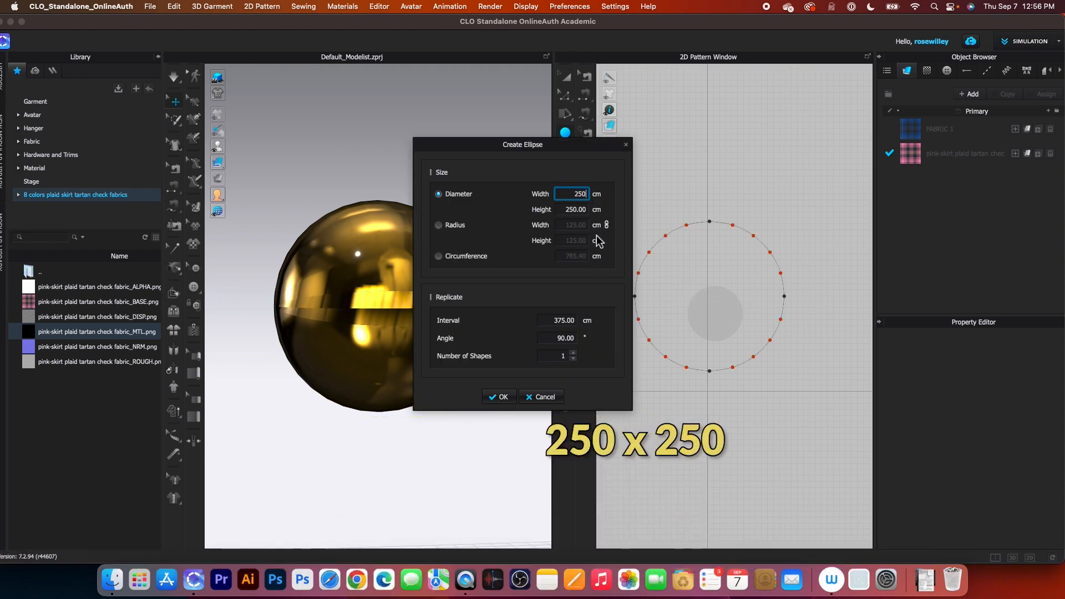
left_click(503, 401)
- Lay the circle piece horizontal and position it flat just above the gold ball
left_click(383, 198)
mouse_move(391, 208)
right_mouse_down()
mouse_move(457, 336)
mouse_move(478, 249)
right_mouse_up()
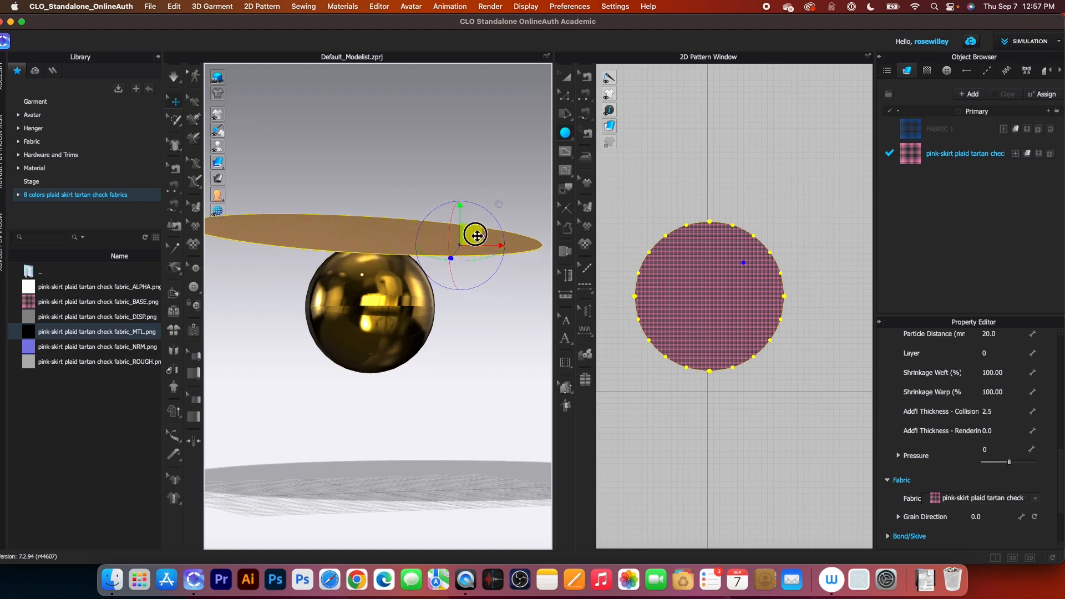
mouse_move(476, 235)
left_mouse_down()
mouse_move(500, 241)
mouse_move(468, 243)
left_mouse_up()
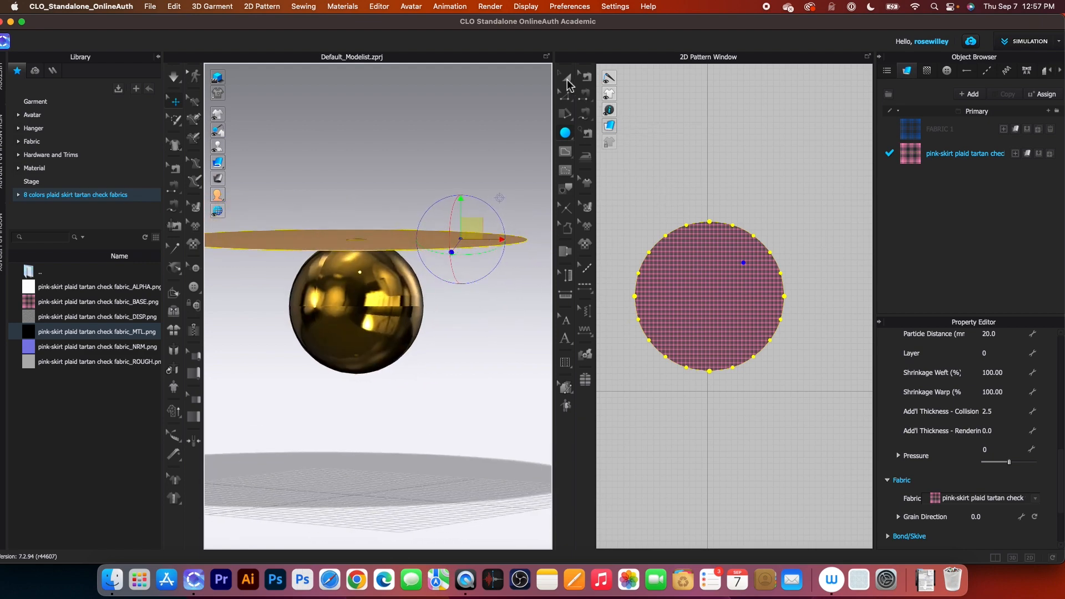
- Strengthen the circle pattern and simulate until it drapes as a plaid bell-shaped cloth
right_click(676, 215)
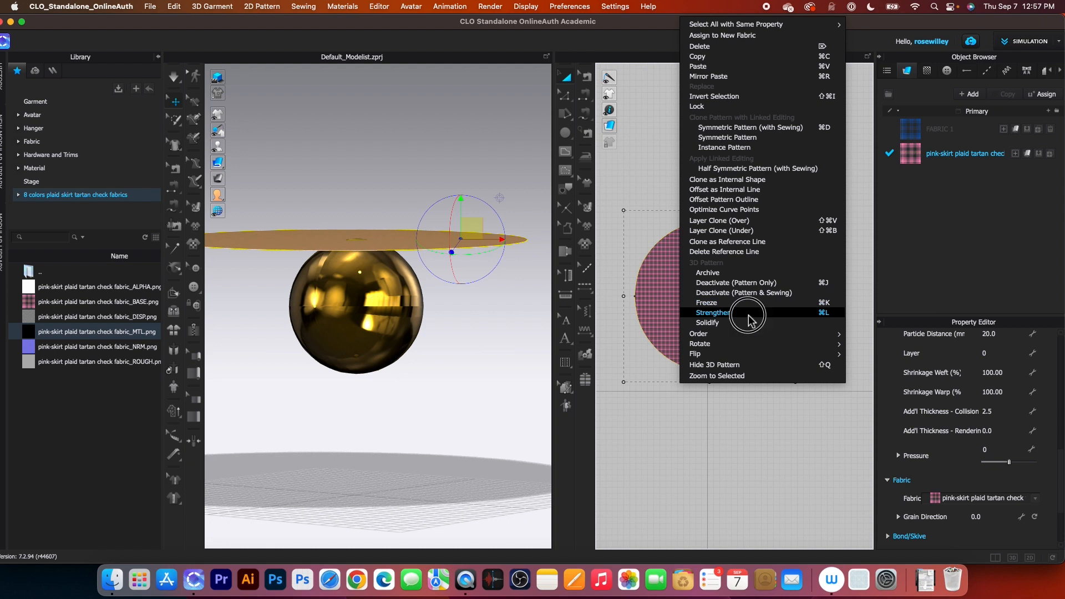
left_click(748, 314)
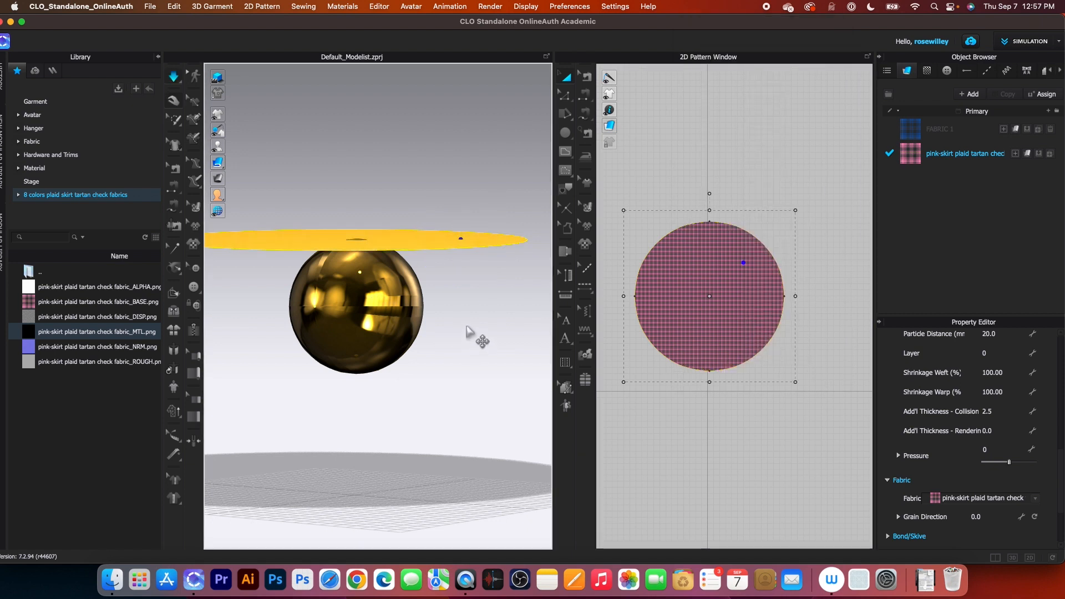
key("space")
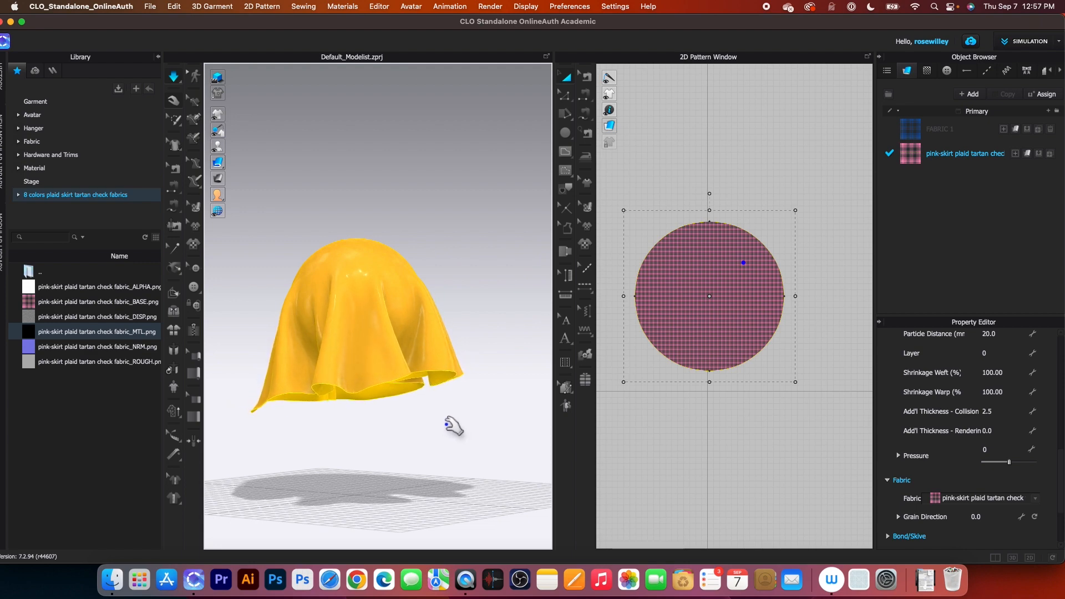
key("space")
- Orbit around the draped plaid cloth and pull its hem upward to inspect it
left_click(488, 419)
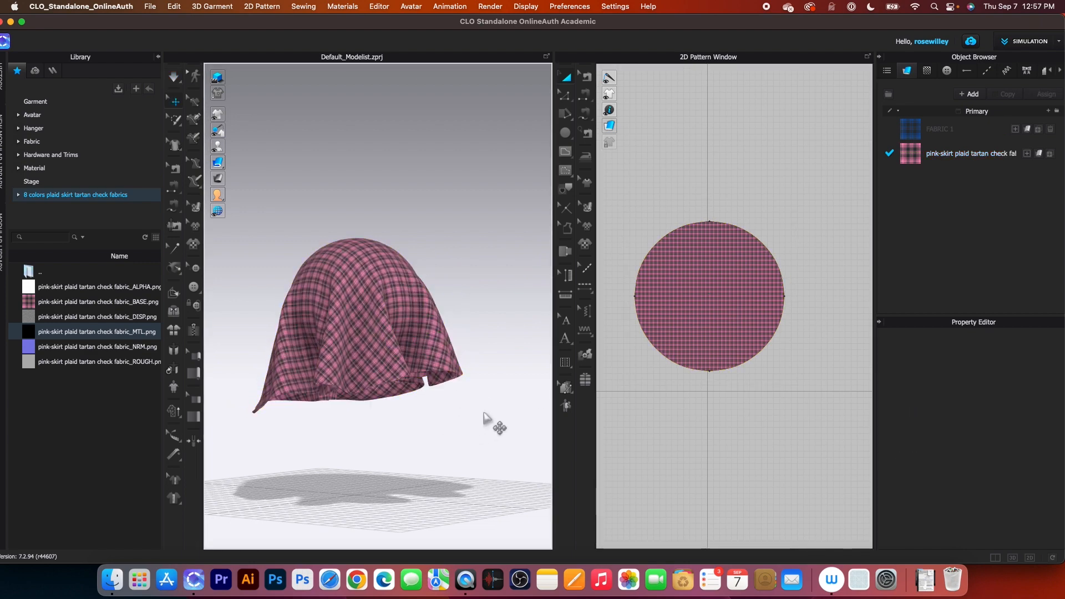
mouse_move(489, 419)
right_mouse_down()
mouse_move(442, 451)
mouse_move(433, 442)
right_mouse_up()
scroll(735, 307, "up", 8)
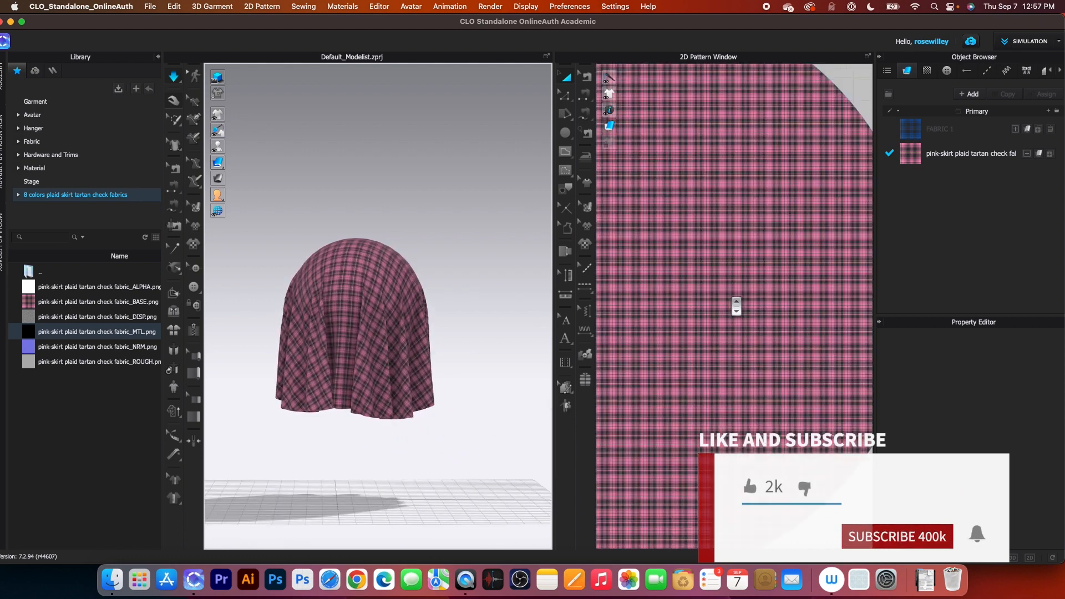
scroll(735, 307, "down", 8)
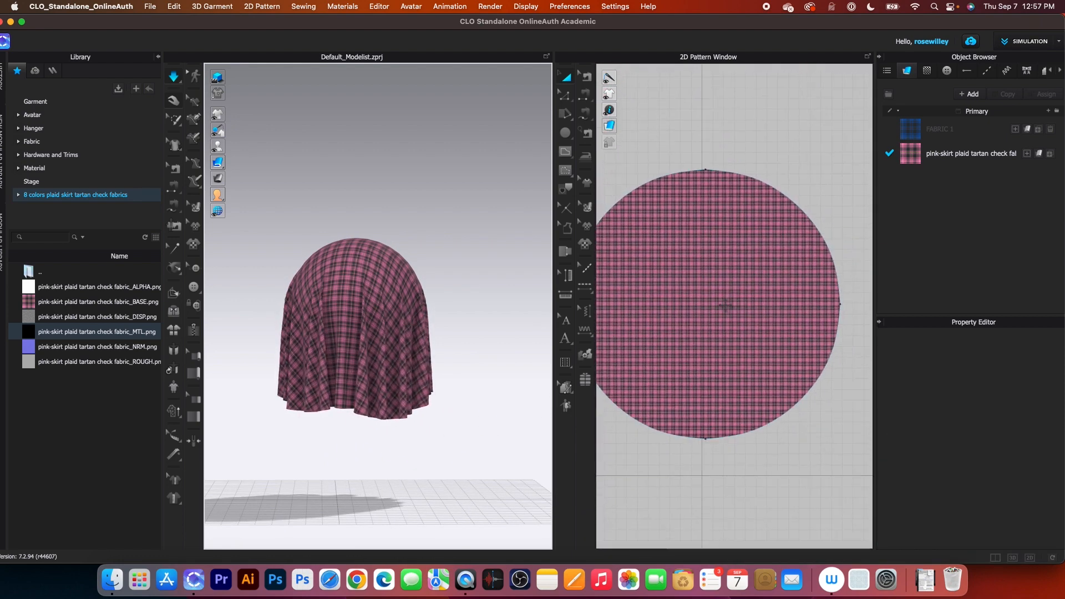
scroll(736, 307, "up", 3)
right_click_drag(491, 406, 459, 398)
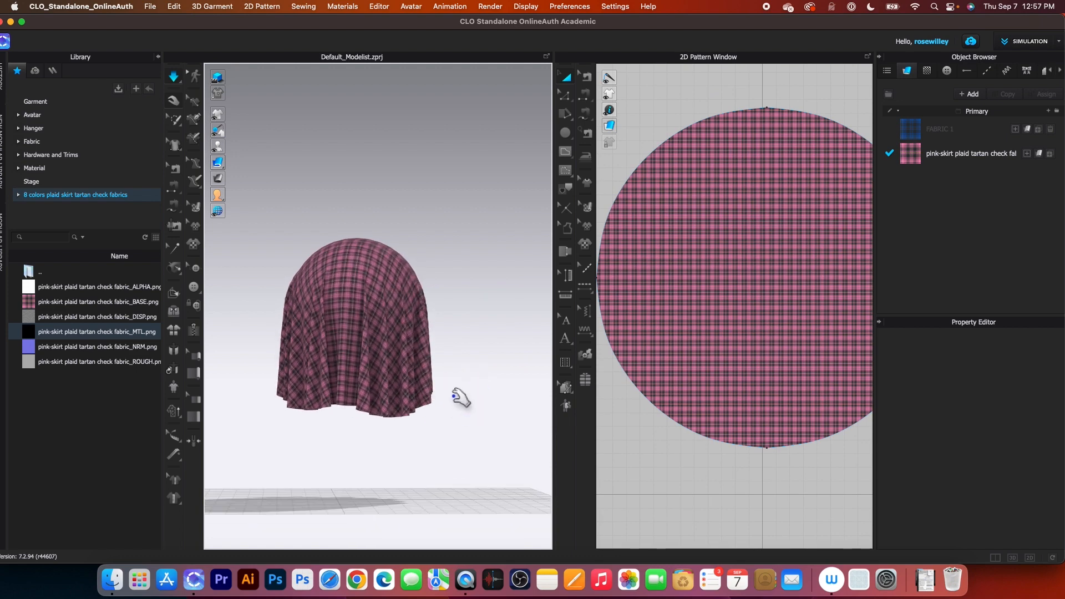
scroll(460, 398, "up", 3)
left_click_drag(462, 398, 380, 392)
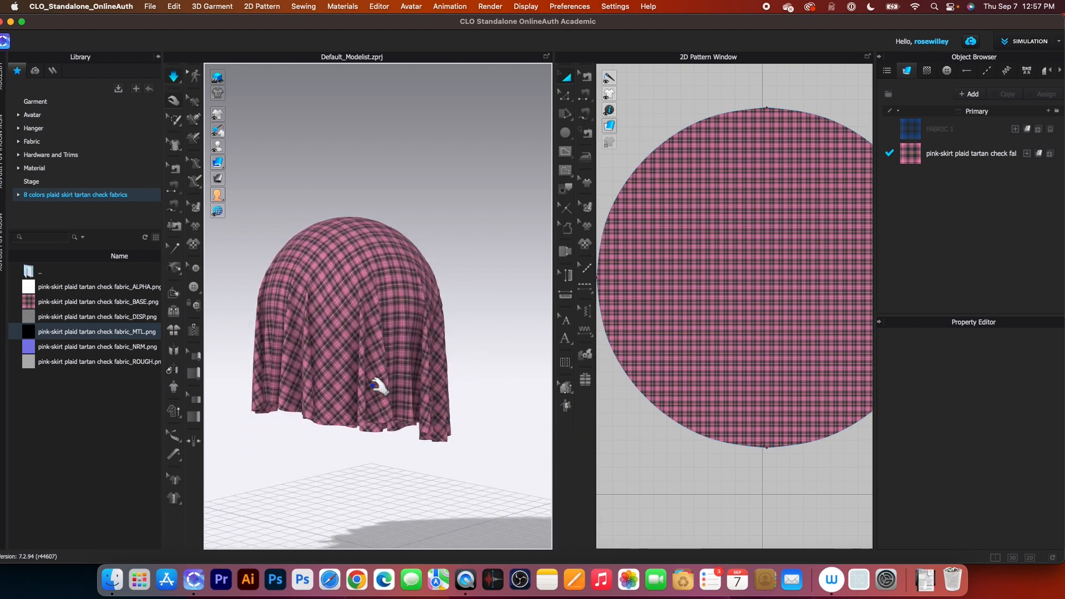
right_click_drag(378, 385, 463, 376)
scroll(486, 379, "up", 2)
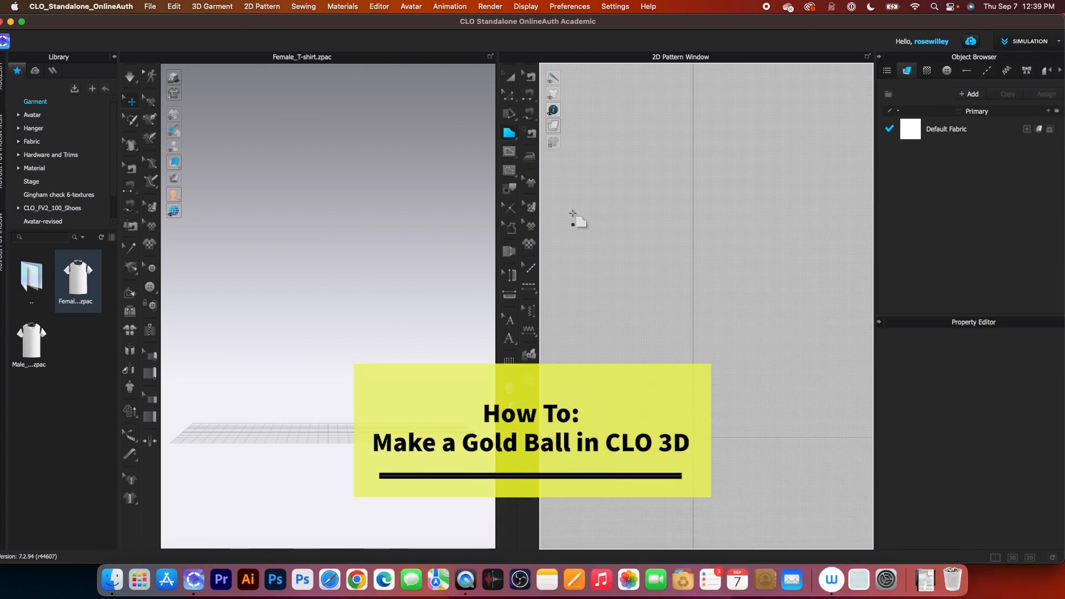
- Create a 2 cm circle pattern with the Ellipse tool in the 2D Pattern Window
left_click(510, 134)
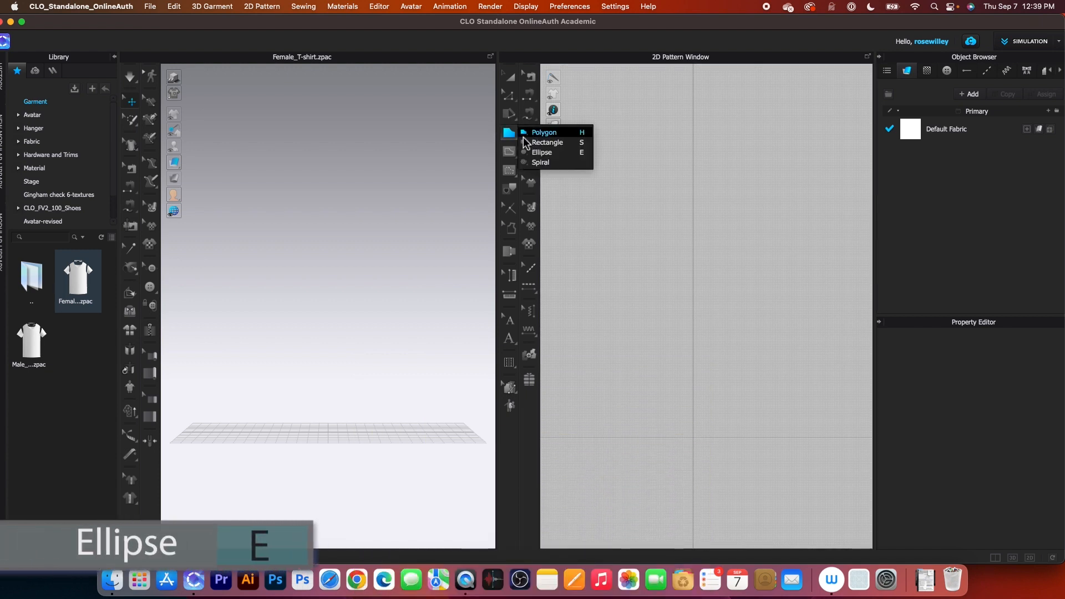
left_click(542, 153)
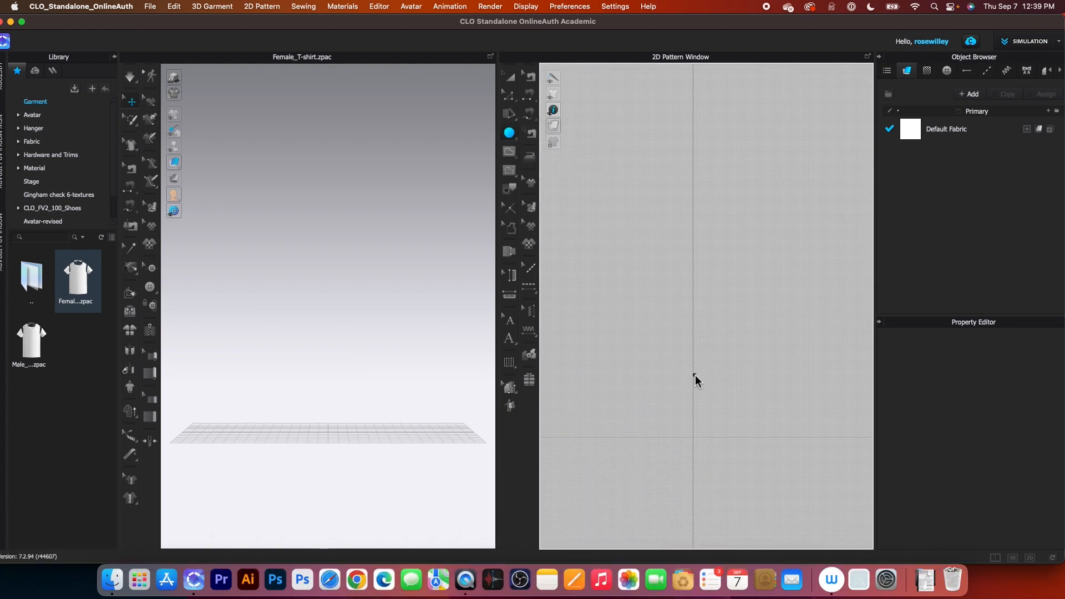
left_click(696, 381)
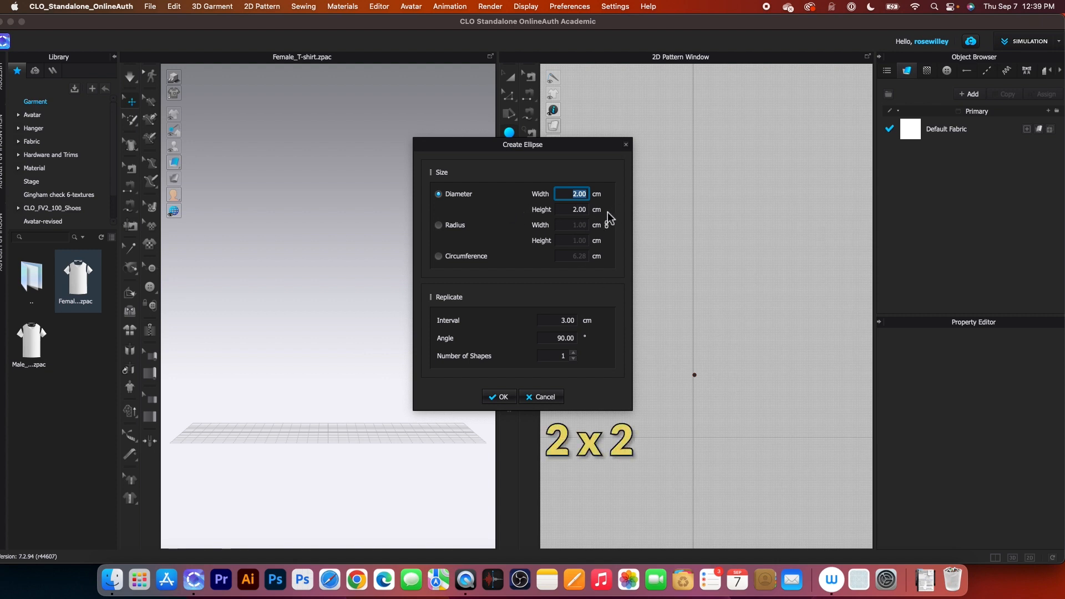
left_click(504, 400)
scroll(700, 375, "up", 2)
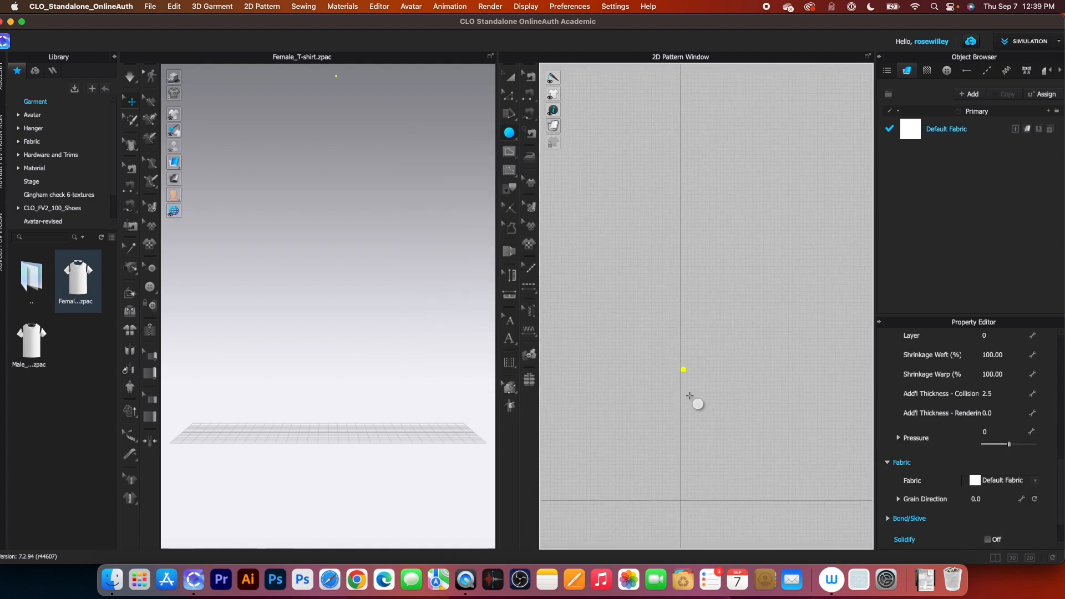
scroll(658, 371, "up", 3)
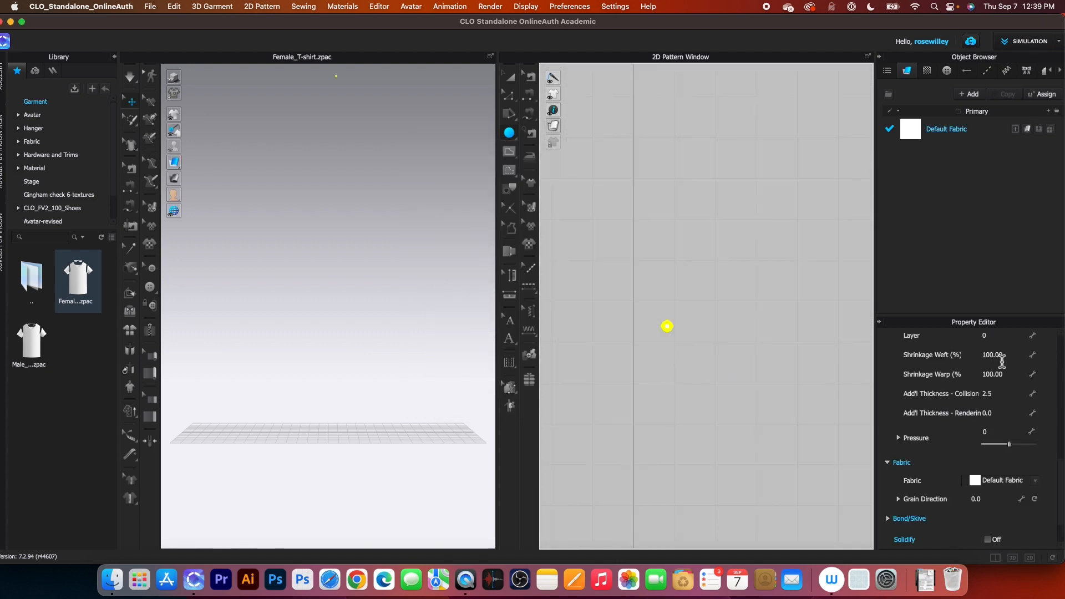
scroll(1012, 396, "up", 3)
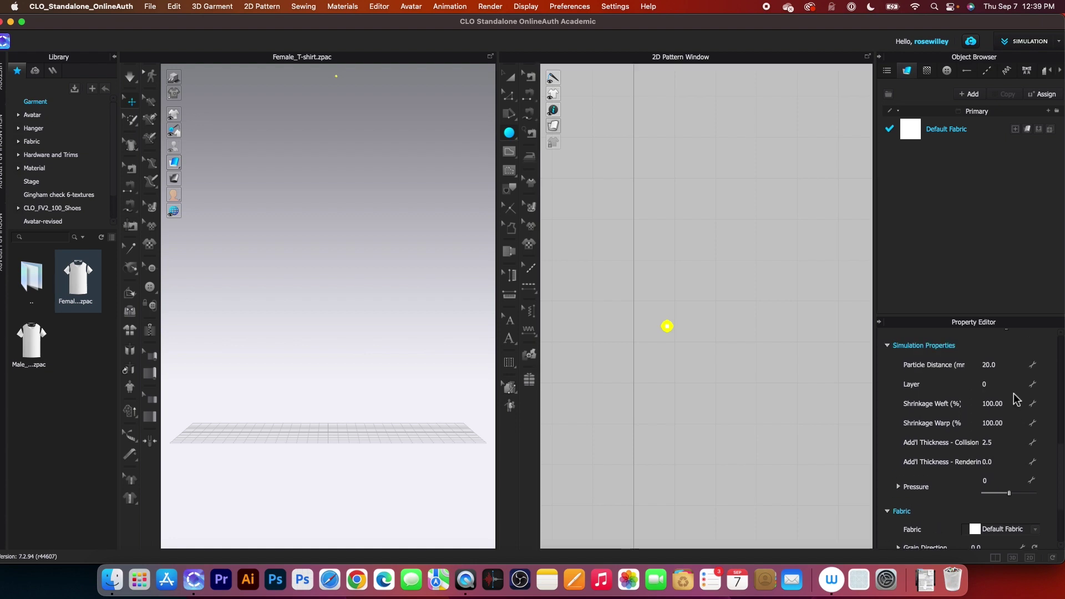
- Set the fabric particle distance to 1 and accept the slower-simulation warning
left_click(986, 373)
double_click(986, 373)
type("1")
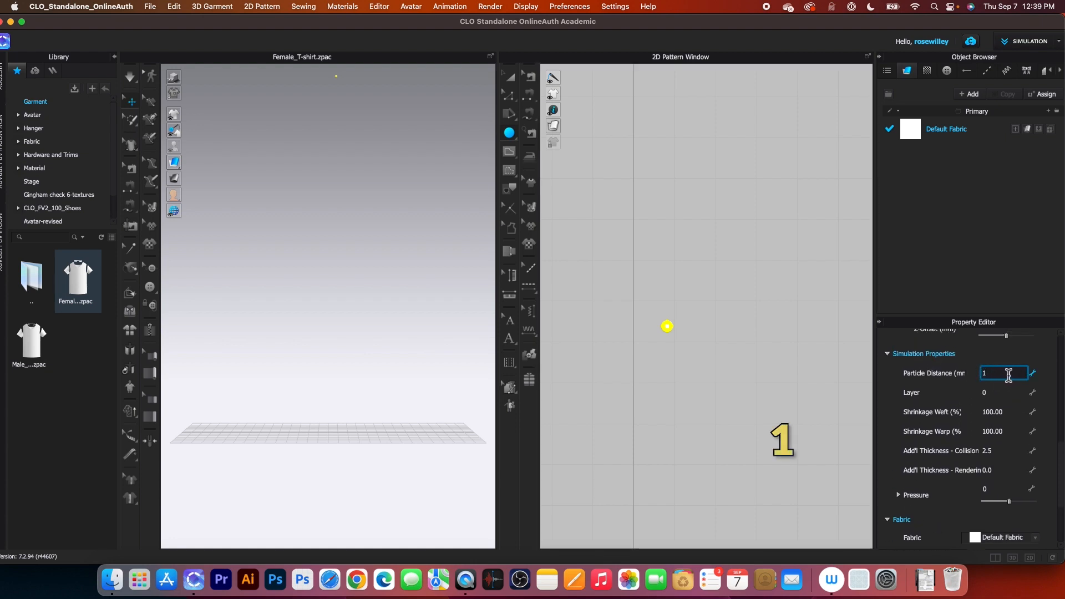
key("Return")
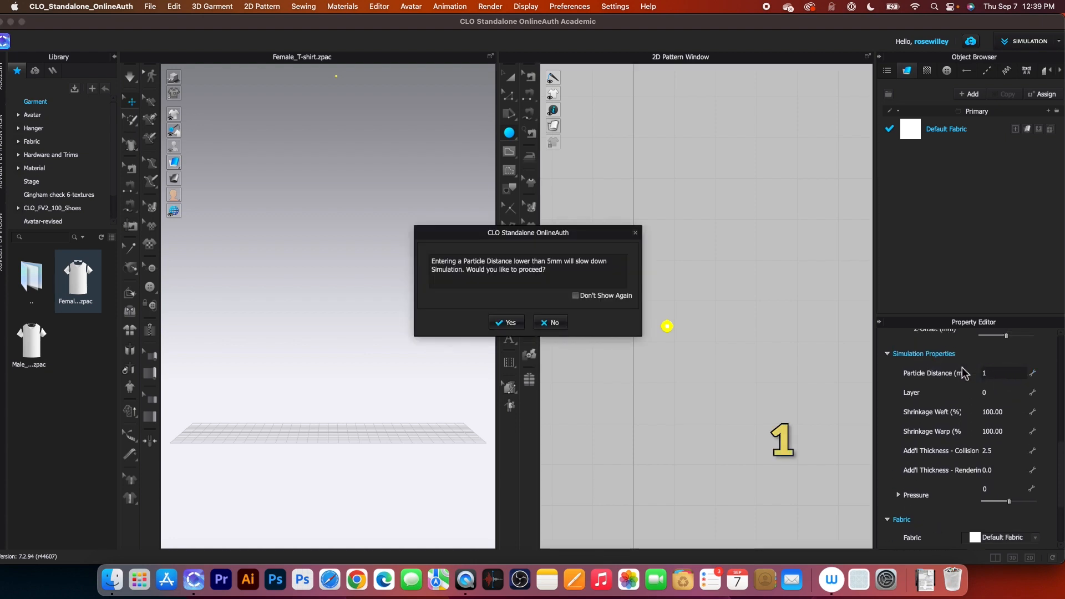
left_click(508, 321)
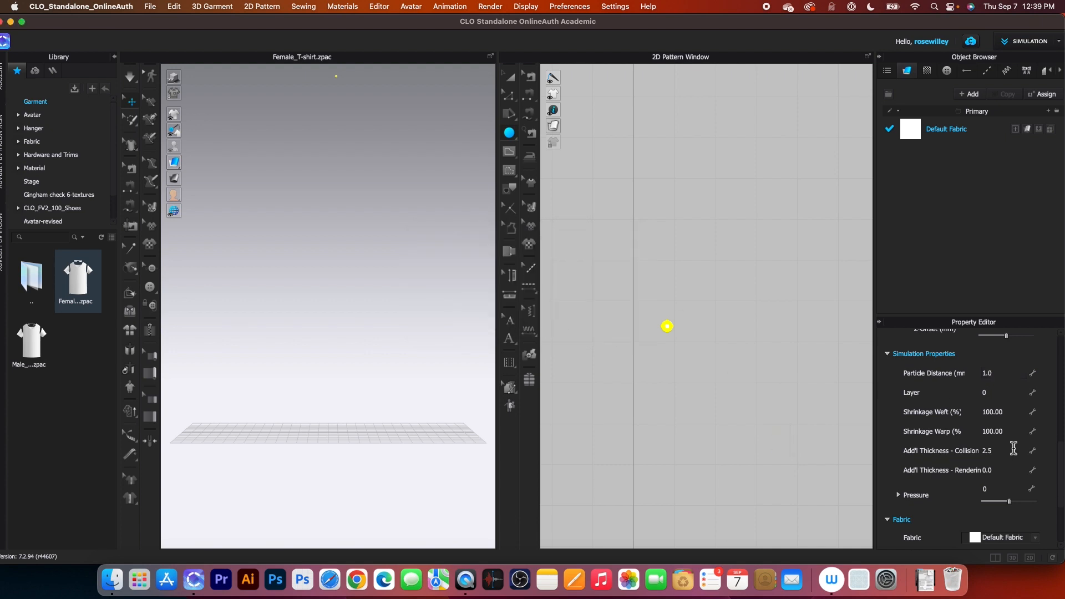
scroll(1014, 450, "down", 2)
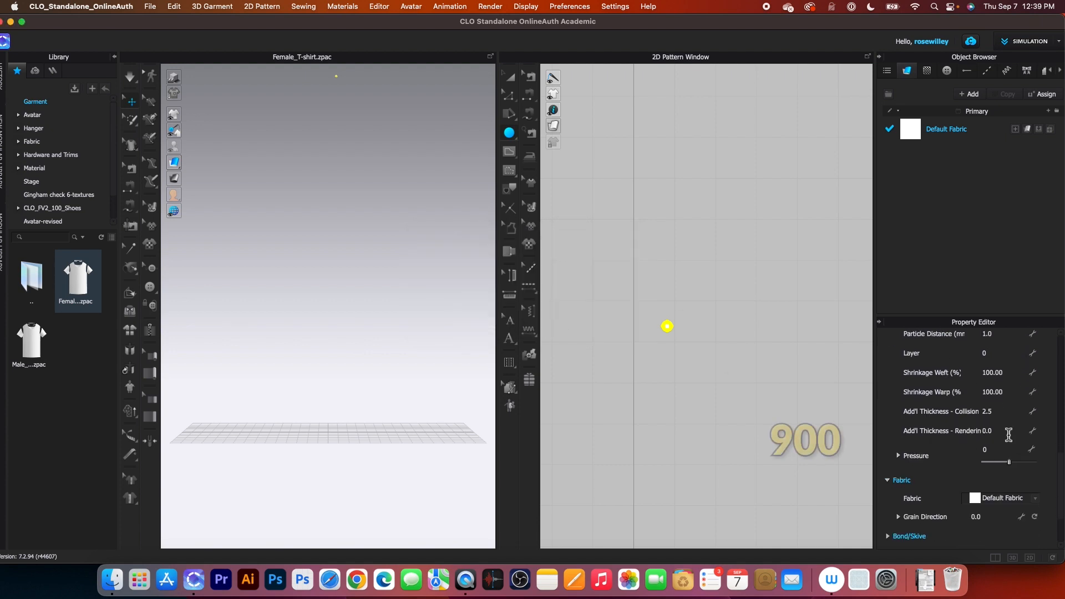
- Set the additional rendering thickness to 900
double_click(991, 430)
type("900")
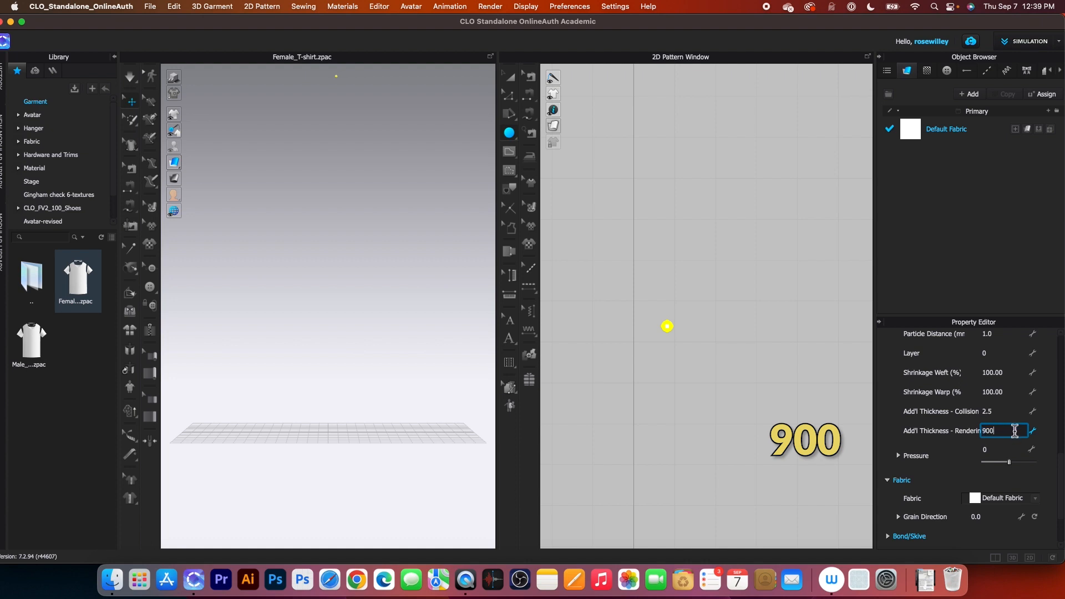
key("Return")
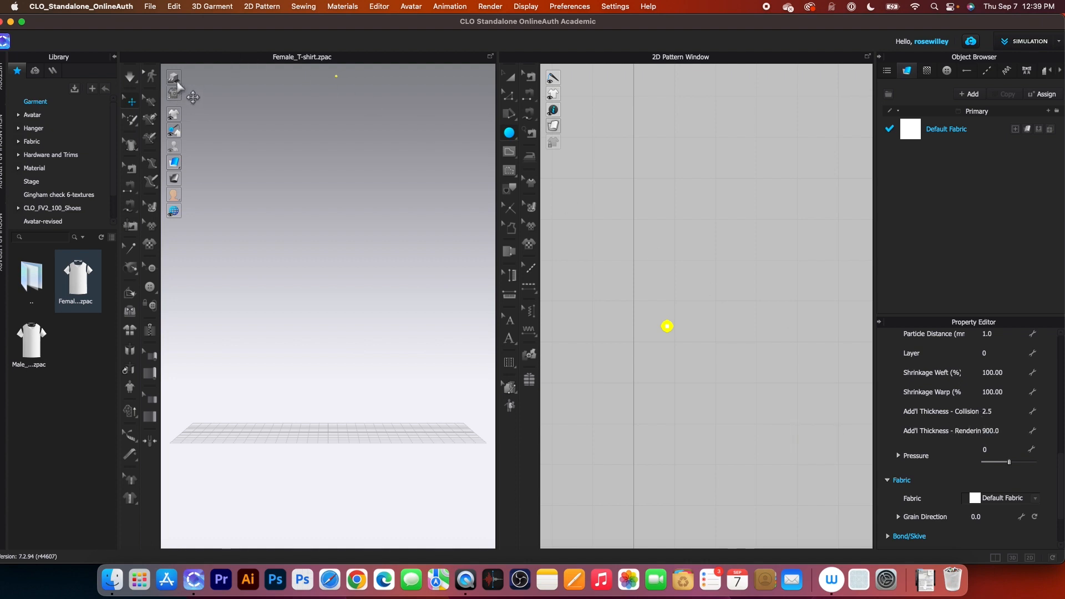
left_click(173, 161)
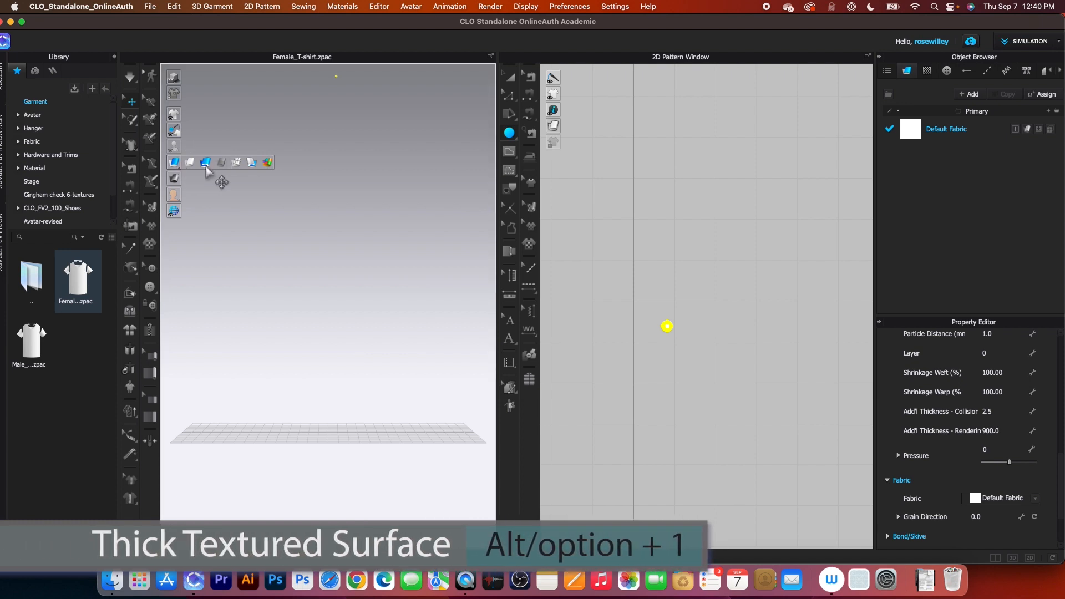
- Display the fabric as Thick Textured Surface, drop the sphere by simulation, then undo so it floats above the floor
left_click(205, 162)
scroll(375, 324, "up", 3)
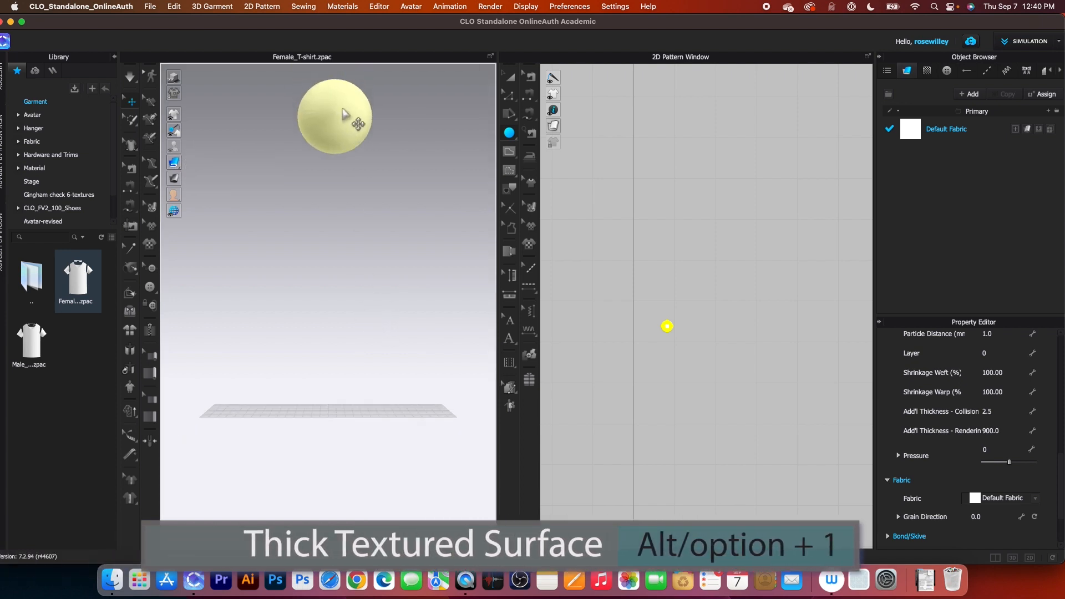
left_click_drag(343, 115, 344, 379)
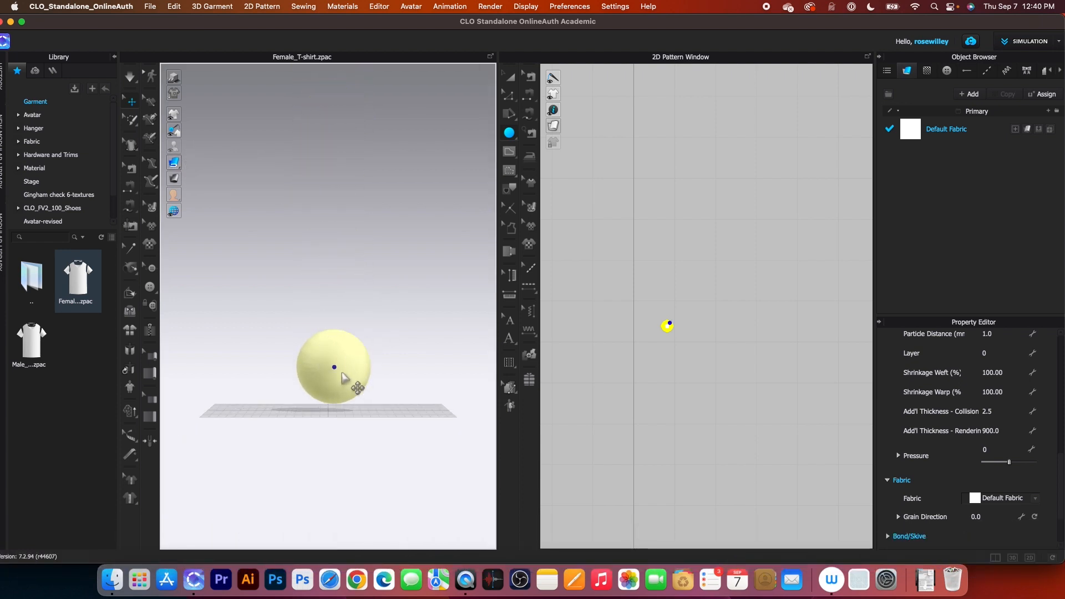
scroll(345, 379, "up", 4)
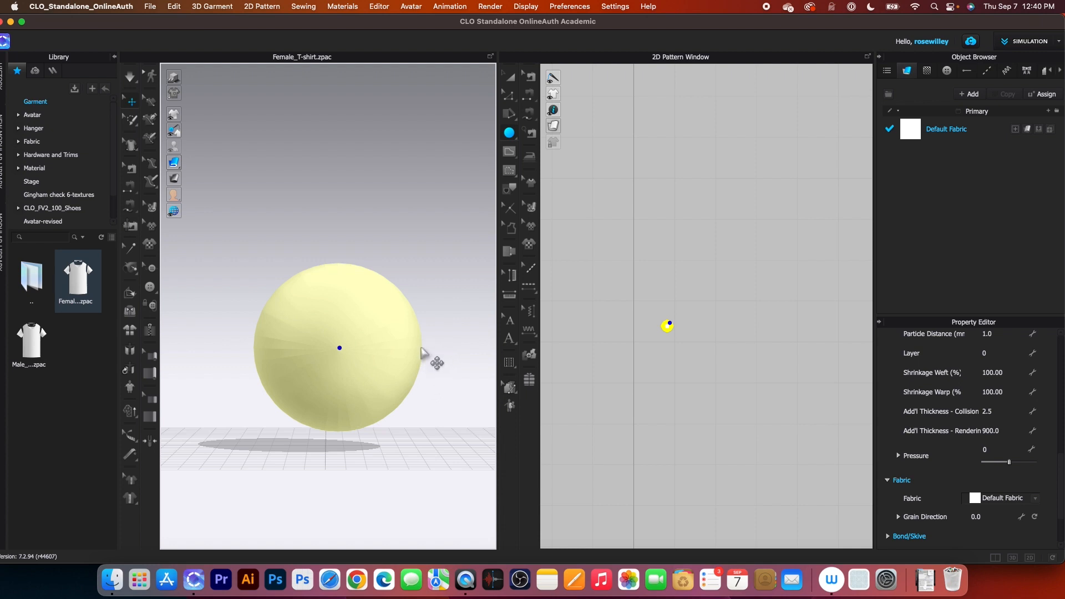
key("space")
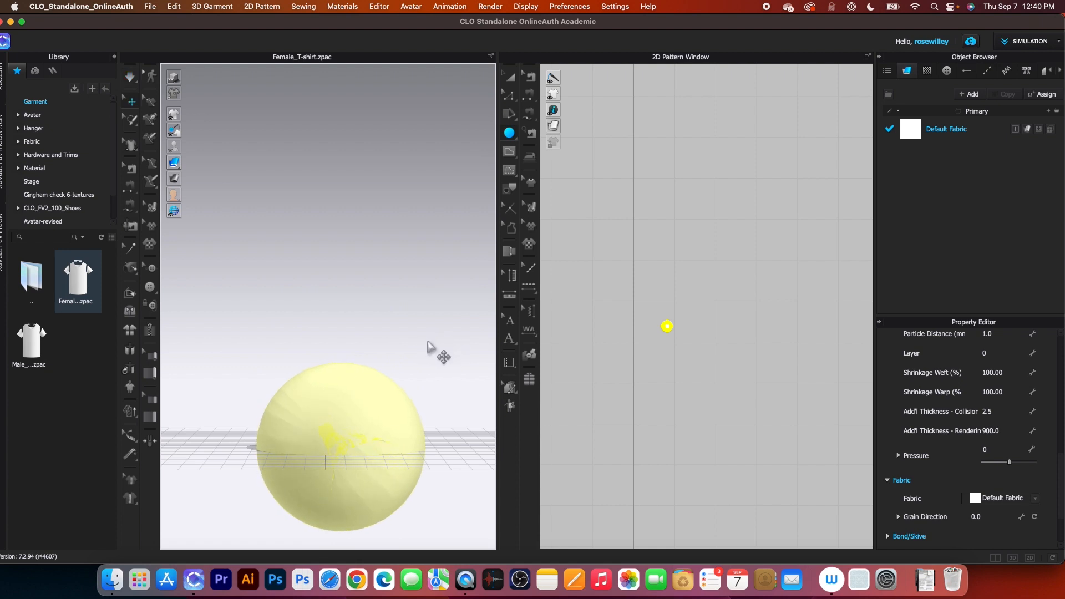
key("super+z")
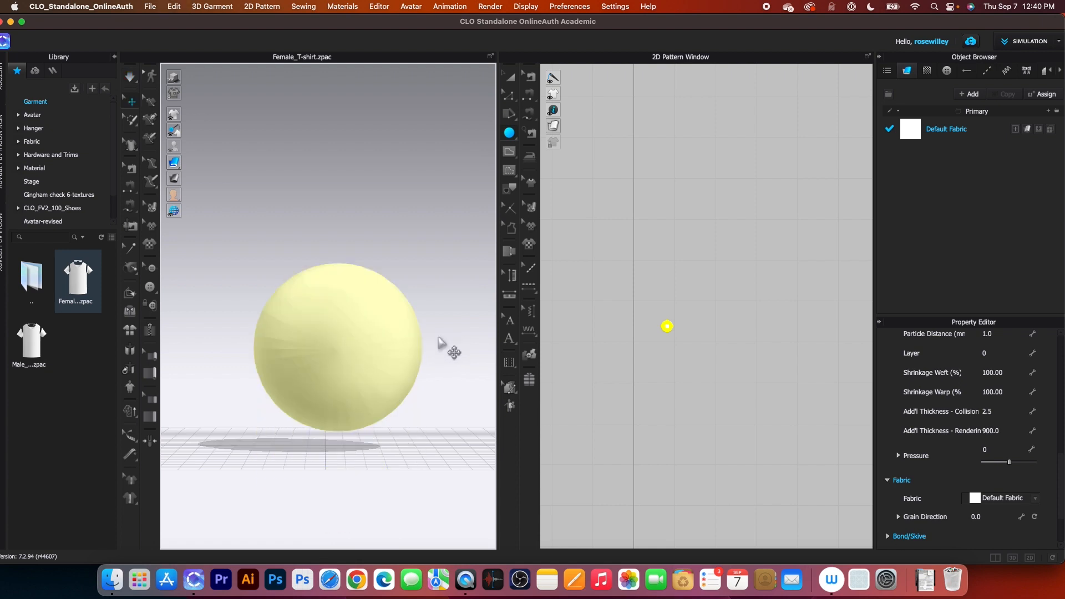
- Save the project as 'gold ball' on the Desktop via Save As > Project
left_click(150, 7)
mouse_move(157, 85)
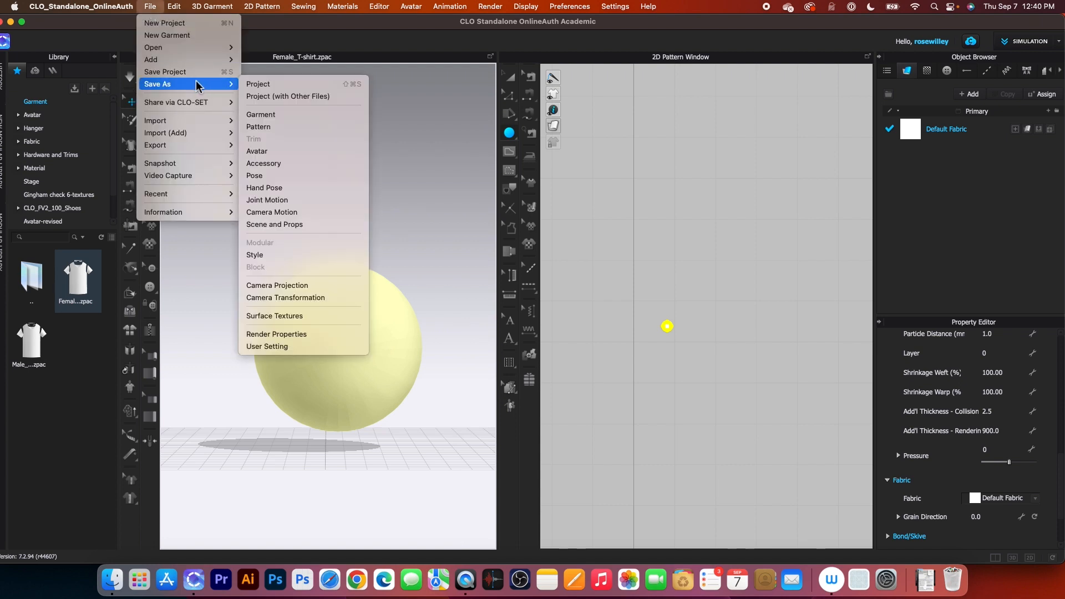
left_click(275, 84)
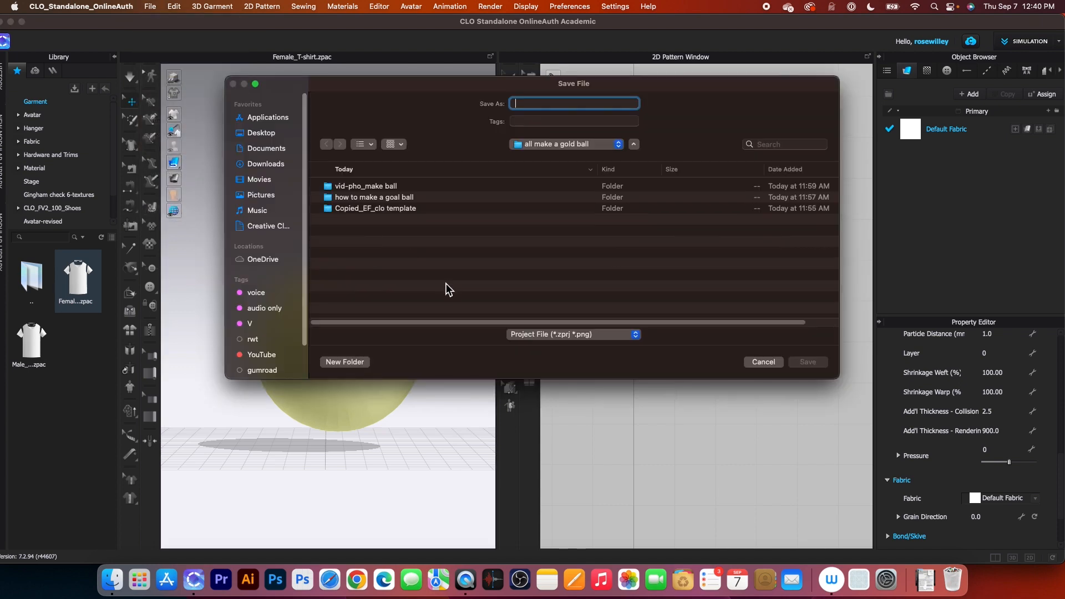
type("gold ball")
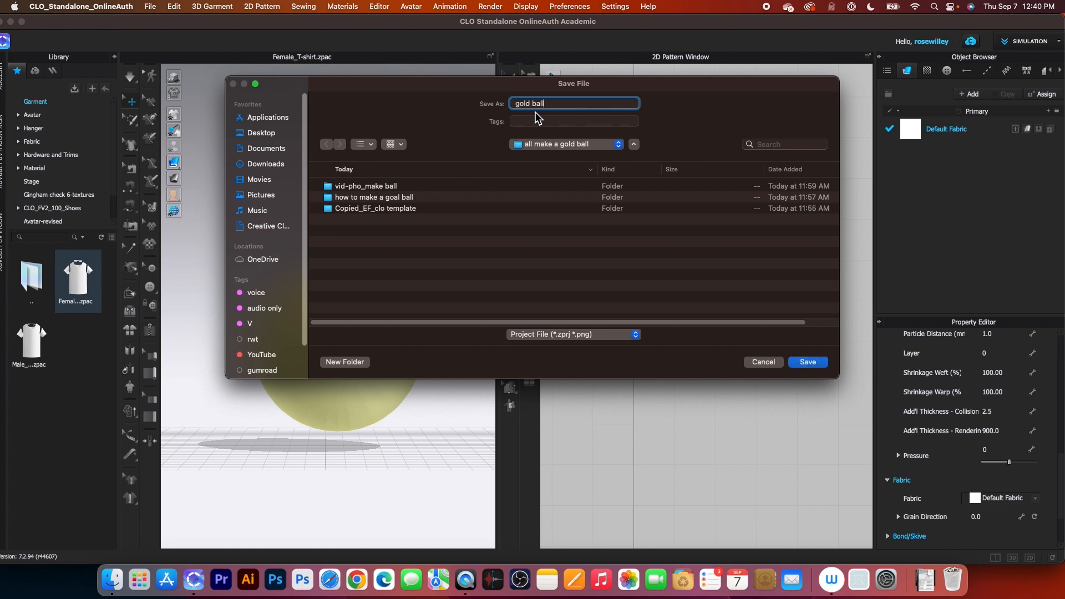
left_click(262, 133)
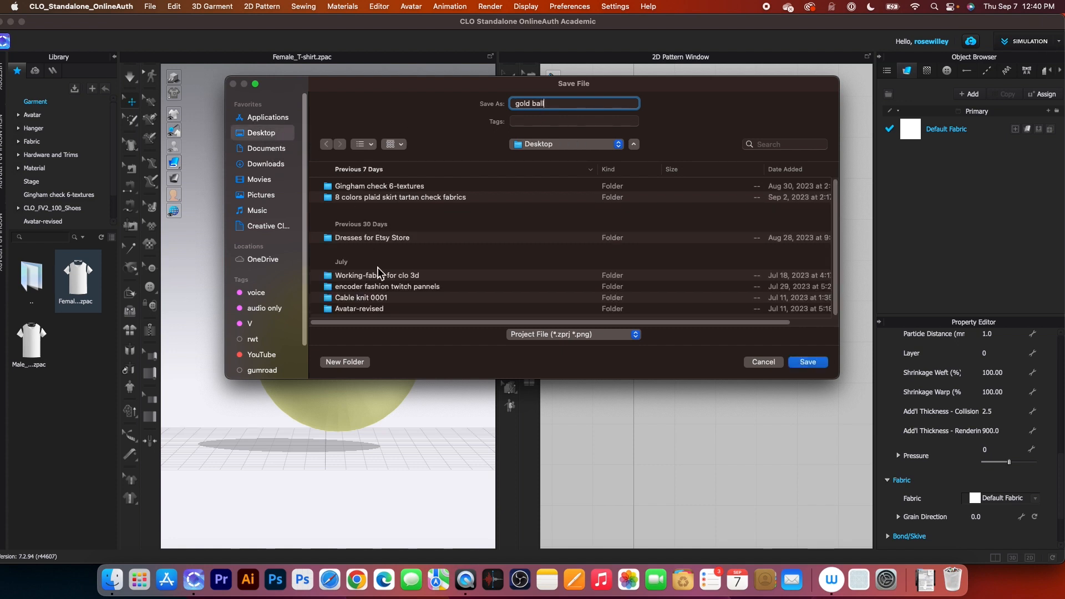
left_click(808, 363)
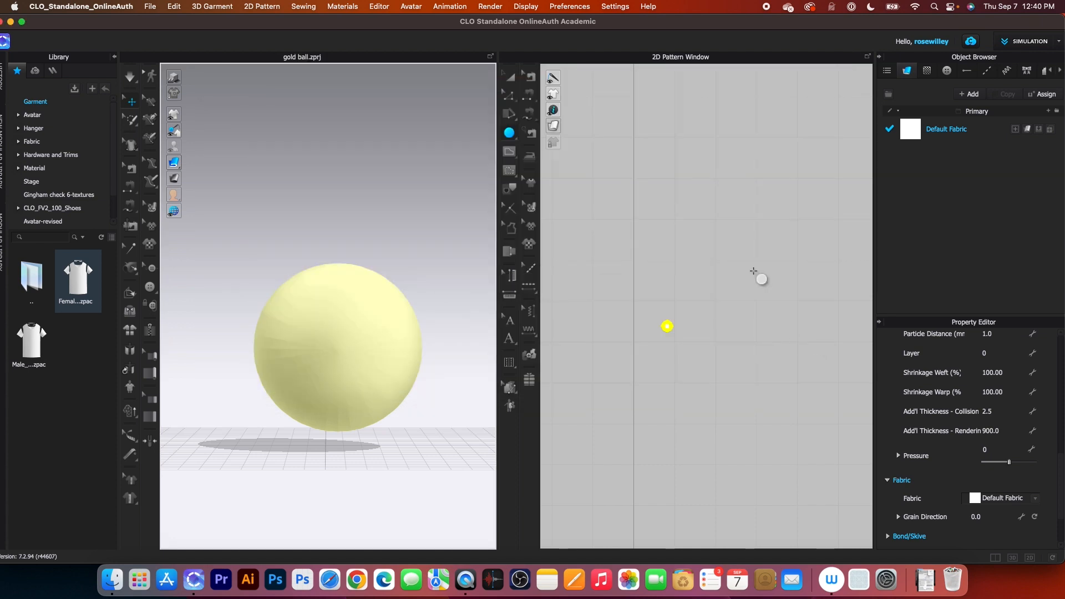
- Export the sphere as 'gold ball' OBJ to the Desktop with thick-surface export settings
left_click(152, 9)
mouse_move(156, 145)
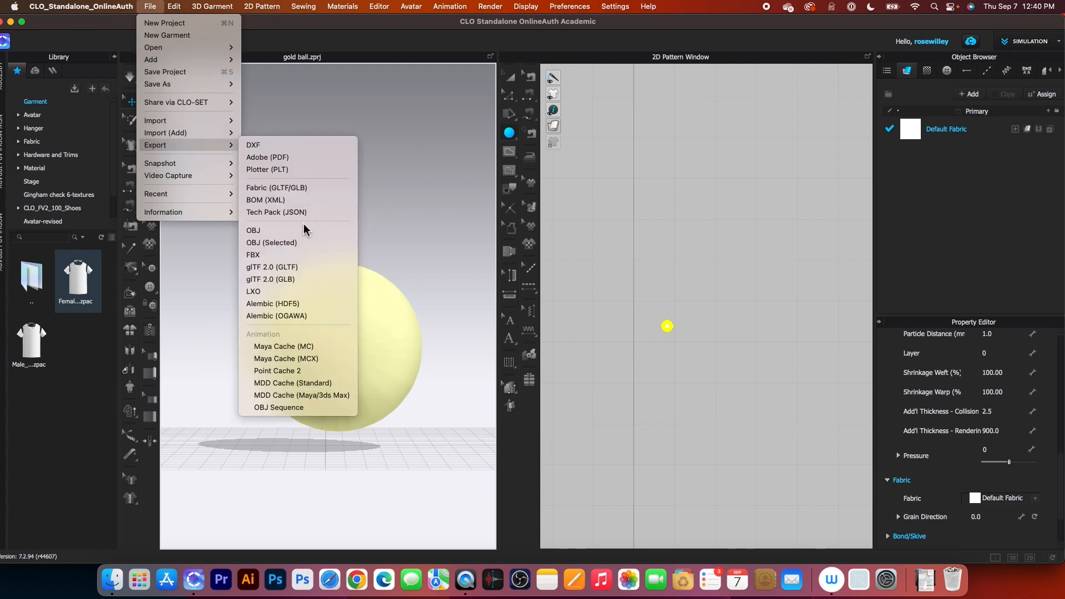
left_click(278, 232)
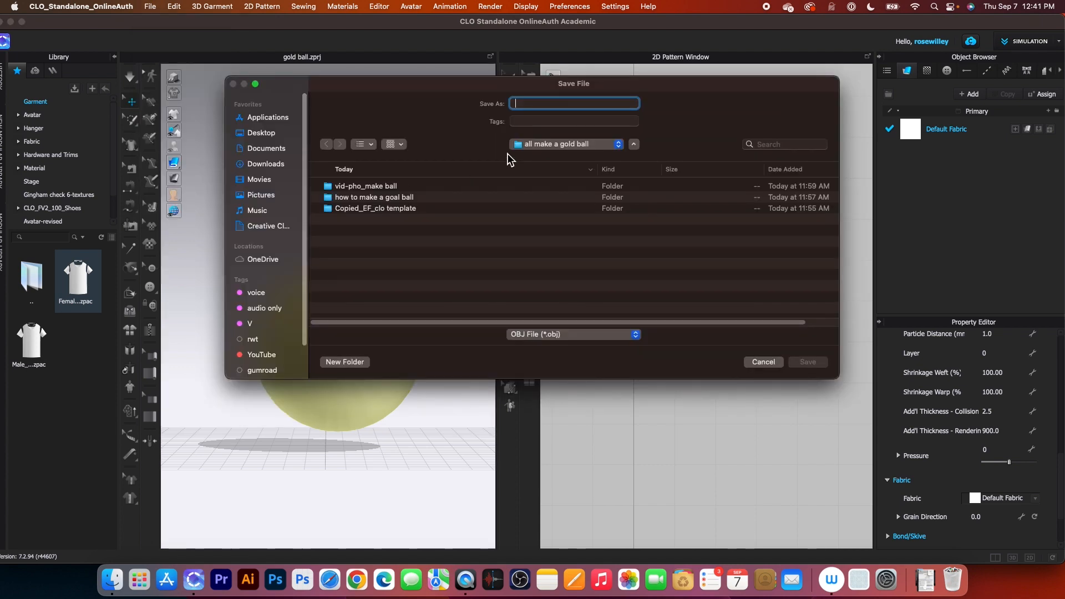
type("go")
type("ld ball")
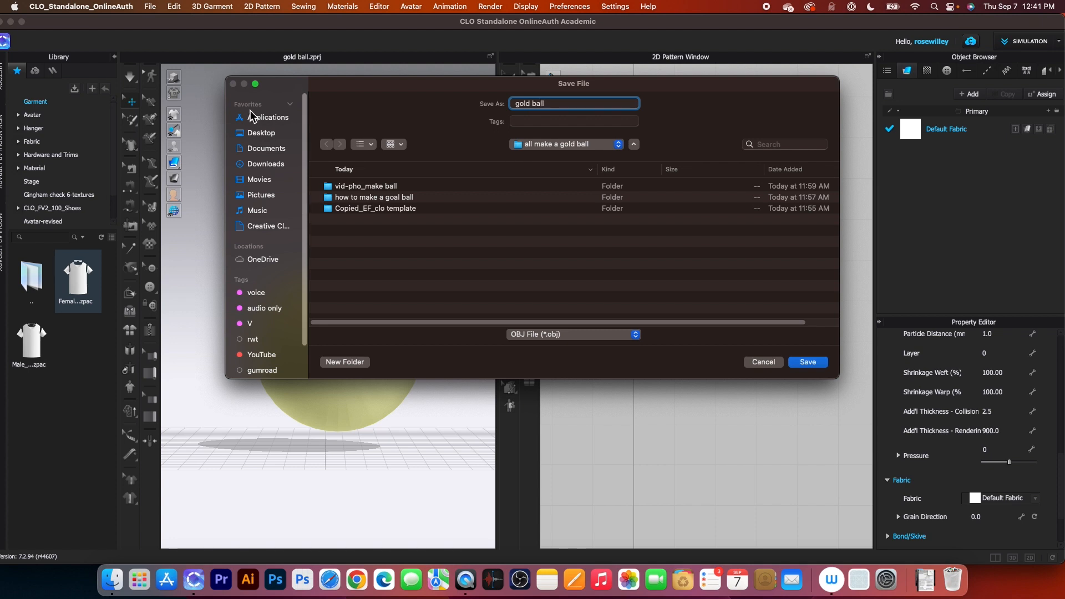
left_click(261, 133)
left_click(807, 362)
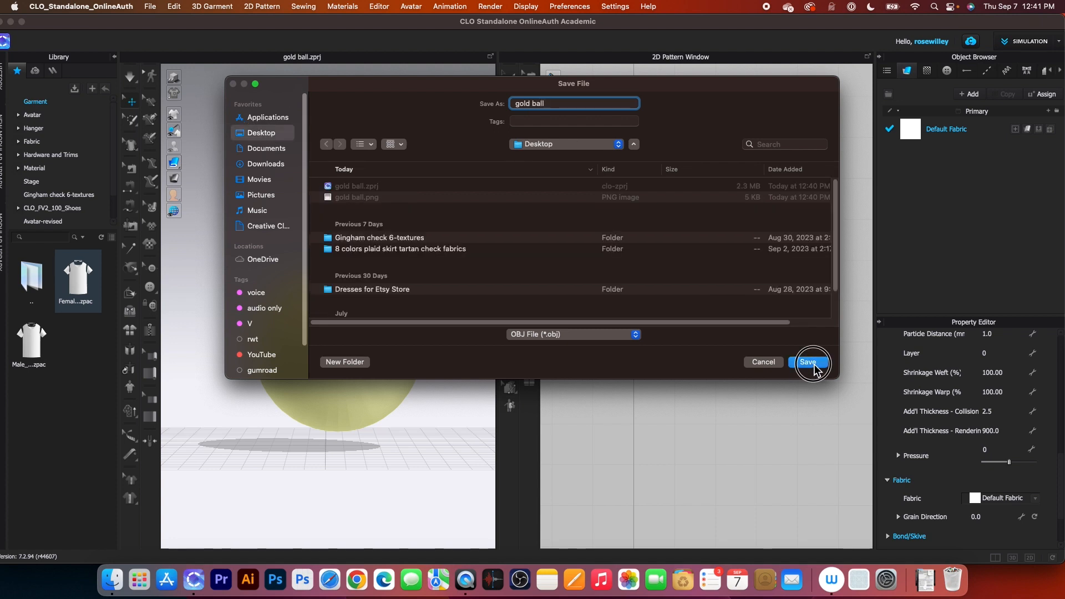
left_click_drag(612, 93, 607, 39)
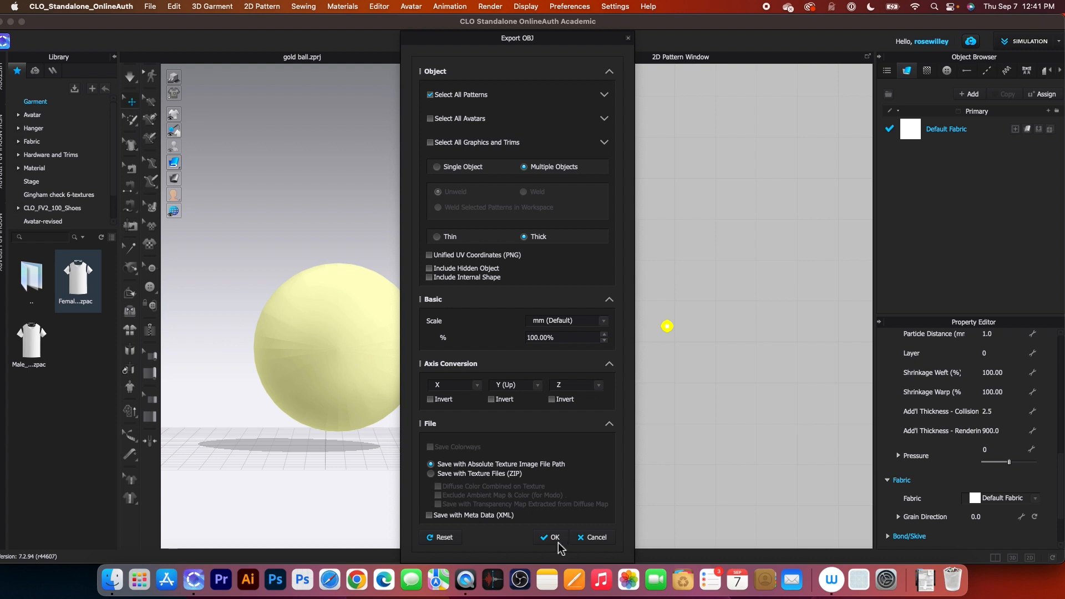
left_click(554, 537)
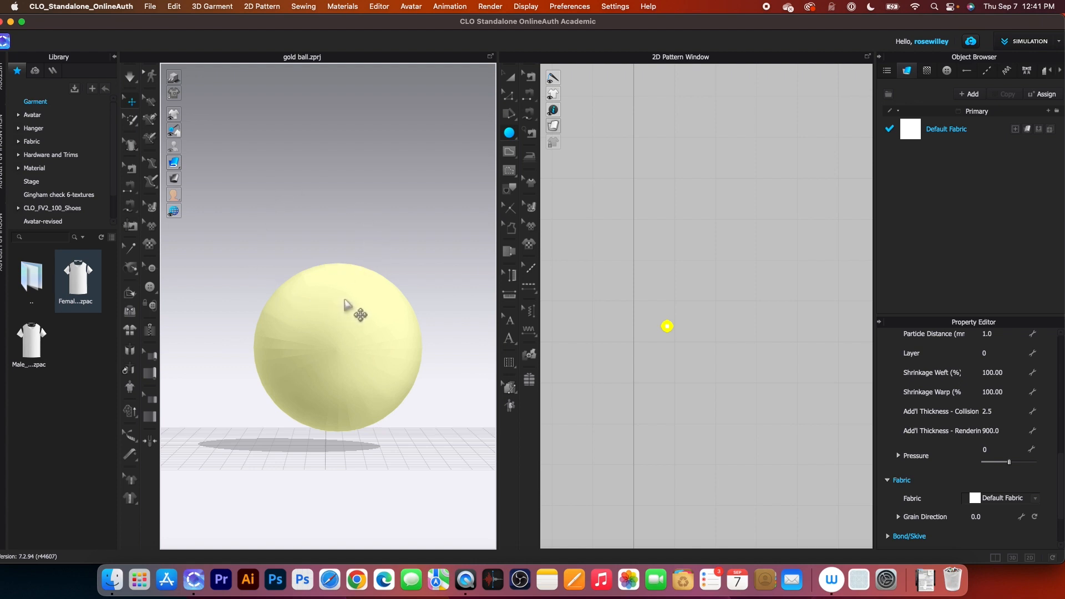
- Start a new empty project and choose File > Import > OBJ
left_click(151, 11)
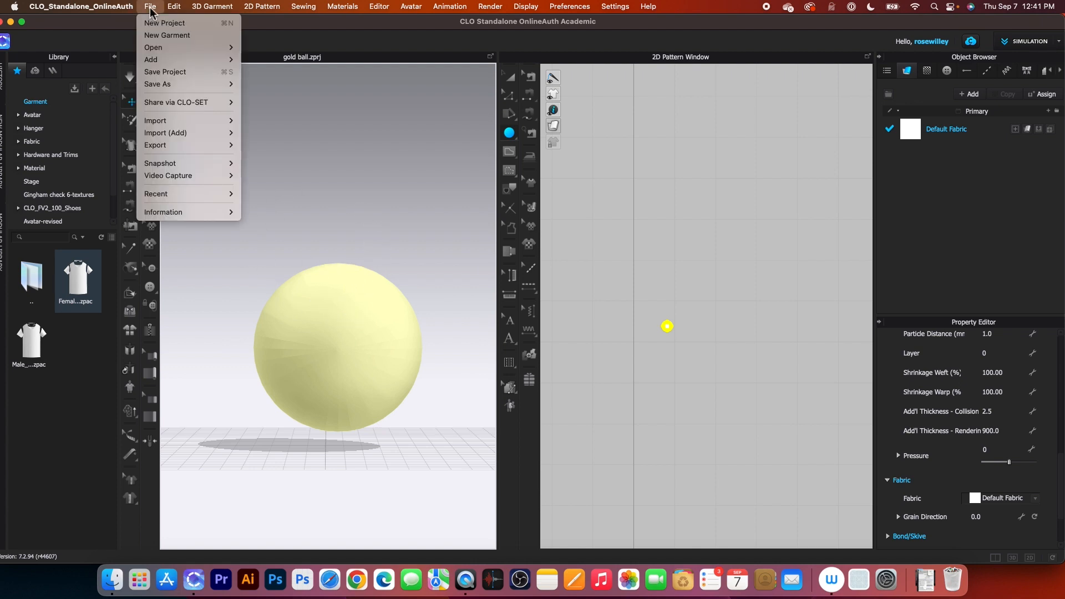
left_click(159, 29)
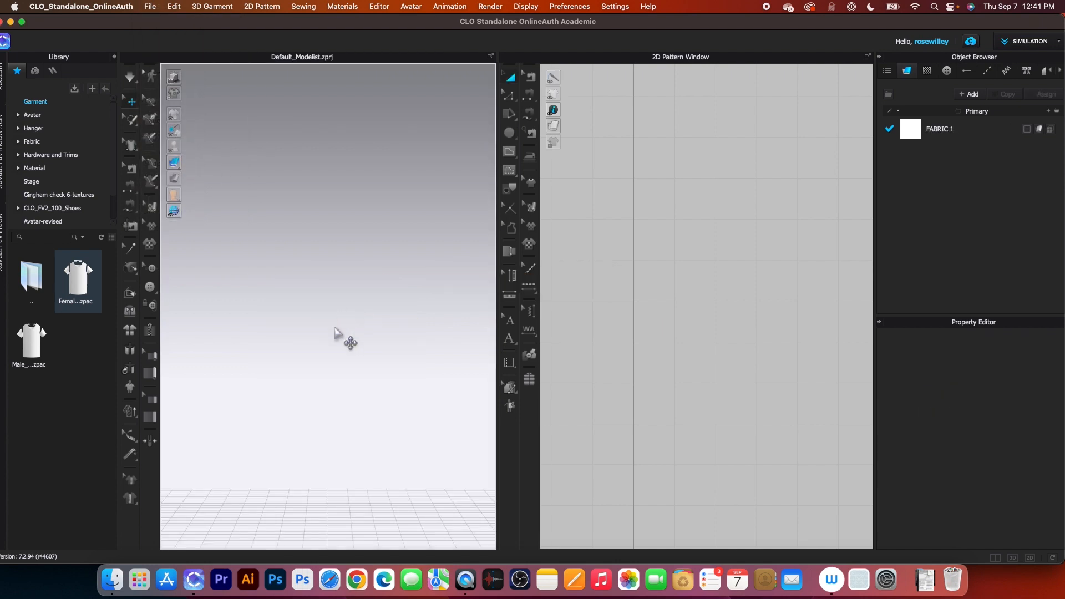
left_click(151, 12)
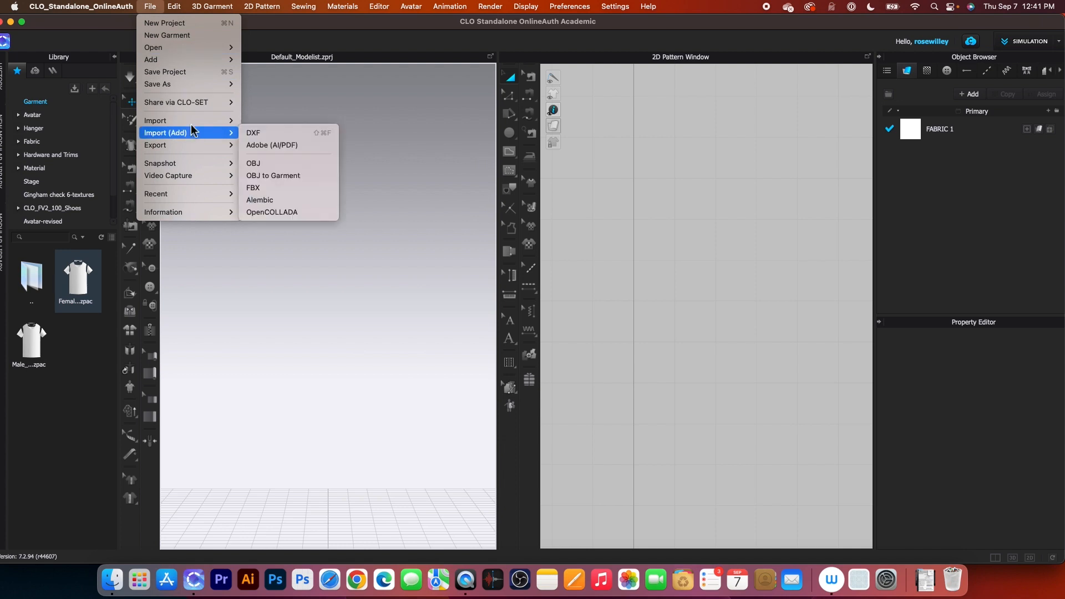
mouse_move(155, 121)
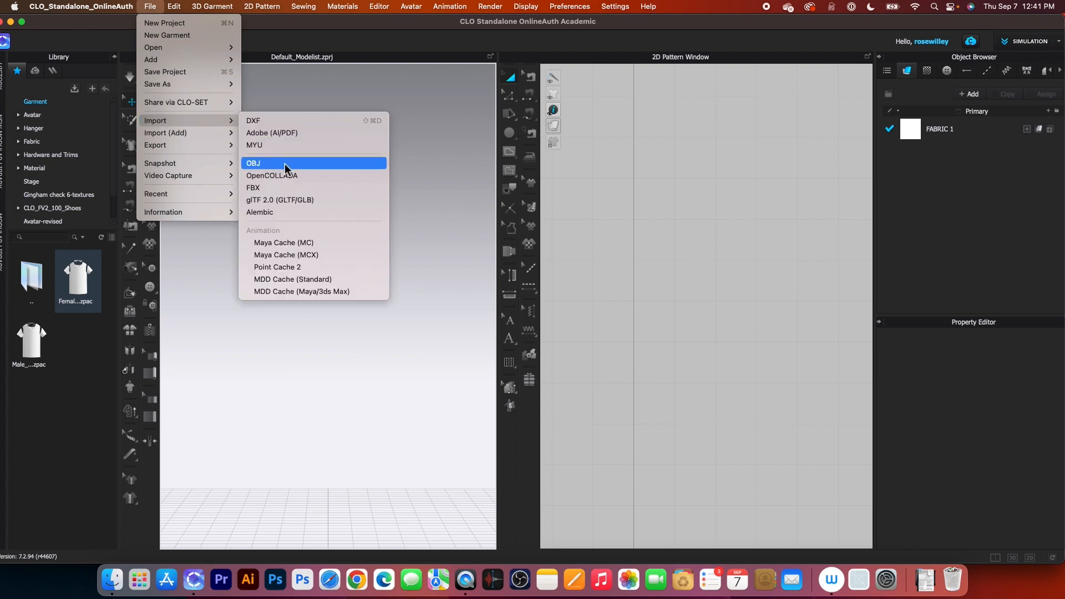
left_click(286, 169)
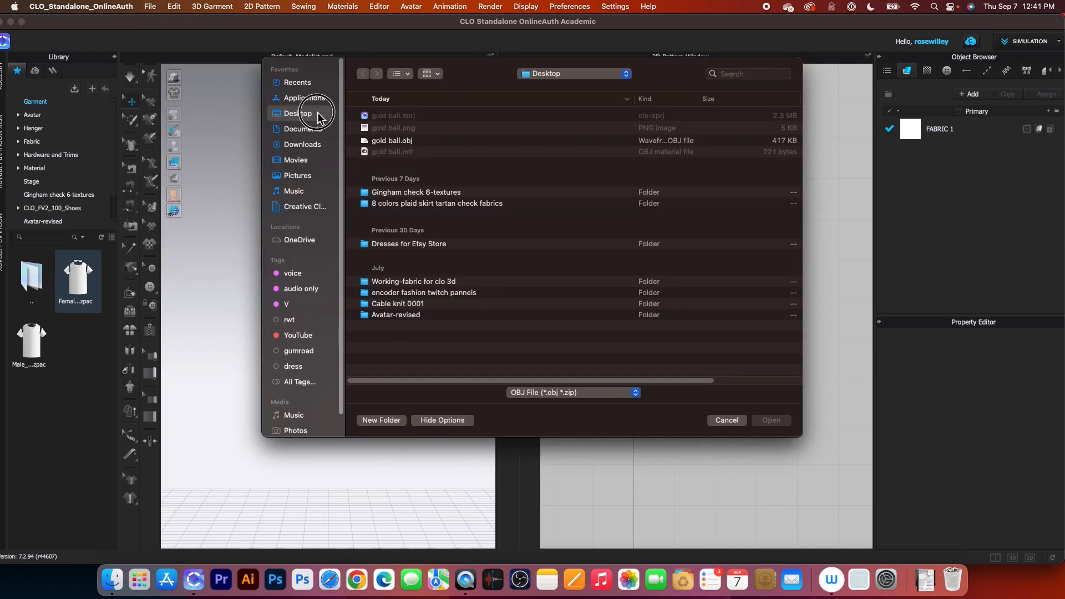
- Import gold ball.obj with Object Type Avatar so it appears as a white sphere
left_click(399, 143)
left_click(772, 420)
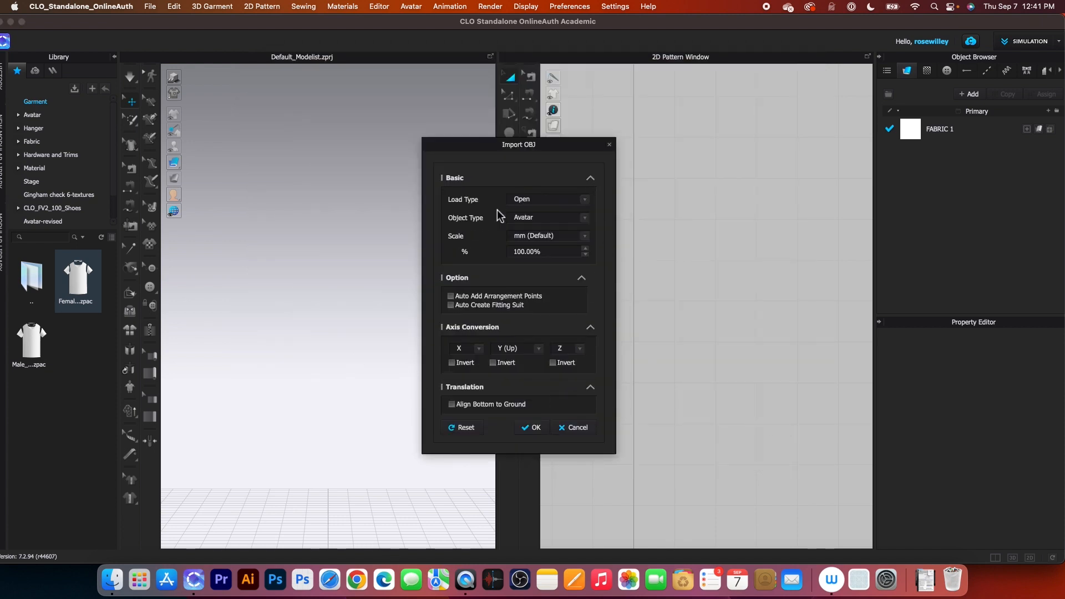
left_click(537, 427)
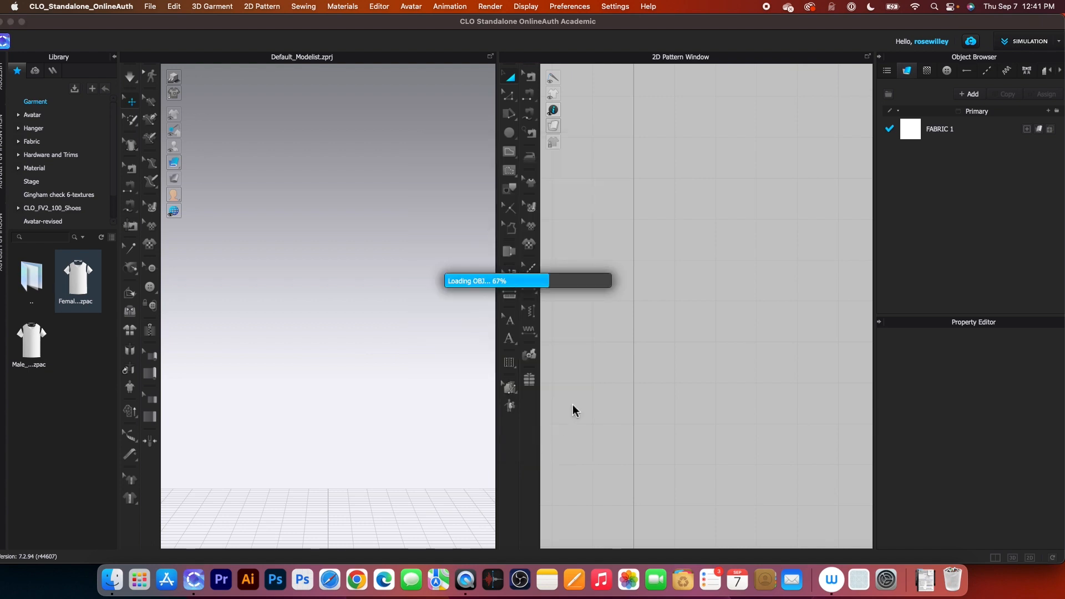
scroll(410, 354, "down", 3)
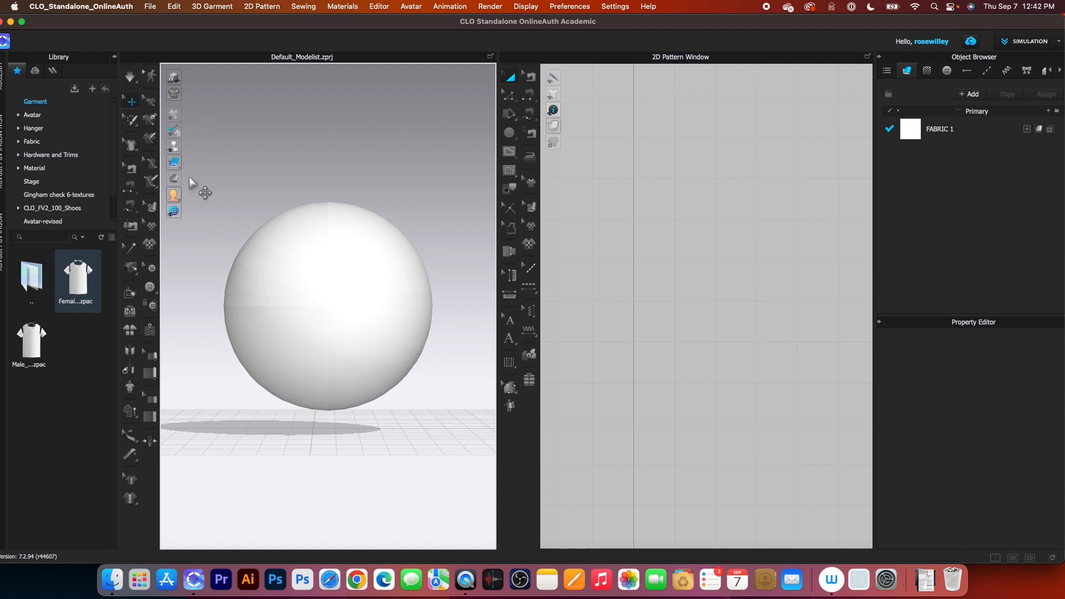
- Select the sphere and set its Material Type to a glossy shiny fabric
mouse_move(408, 337)
right_mouse_down()
mouse_move(369, 340)
mouse_move(408, 345)
right_mouse_up()
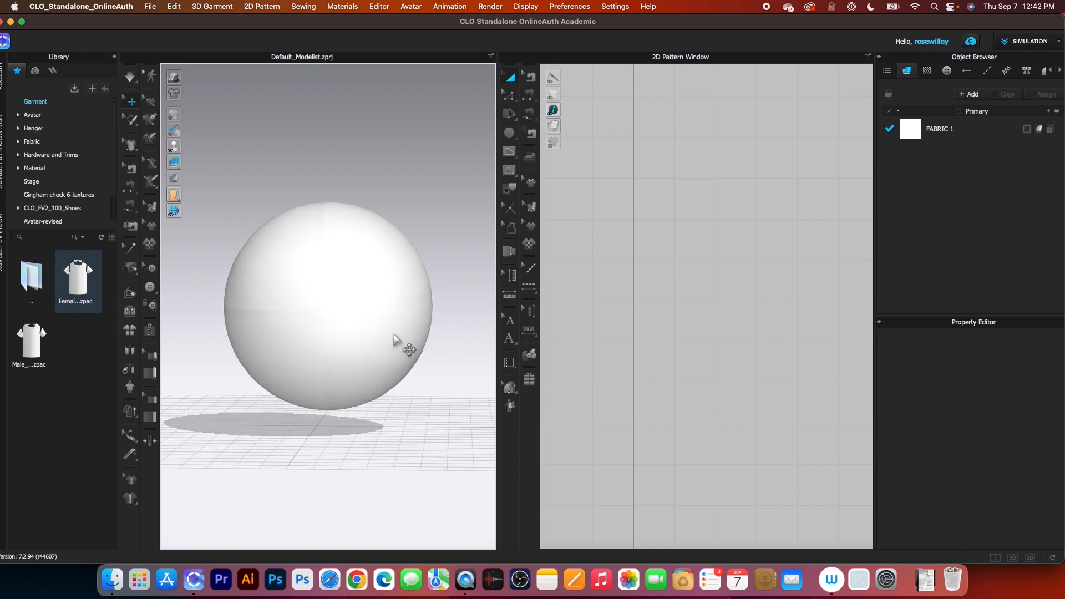
left_click(337, 309)
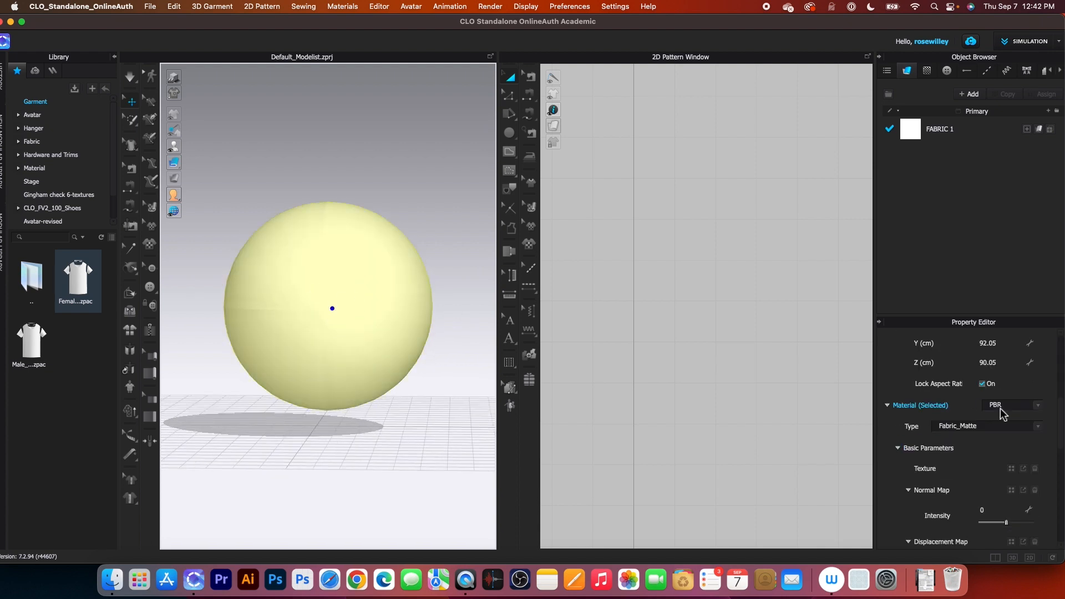
left_click(1038, 426)
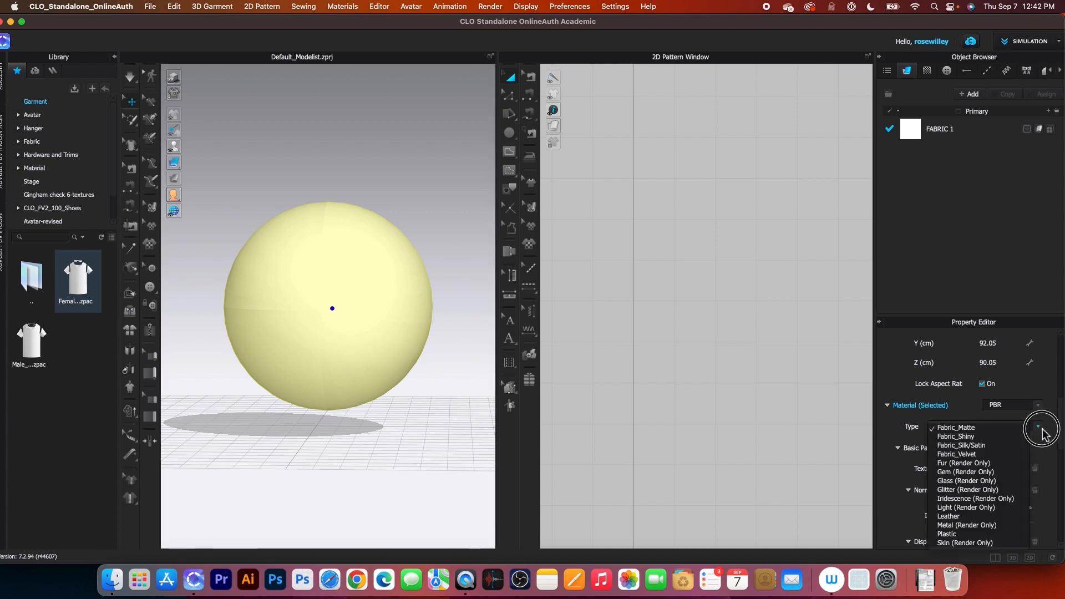
left_click(982, 531)
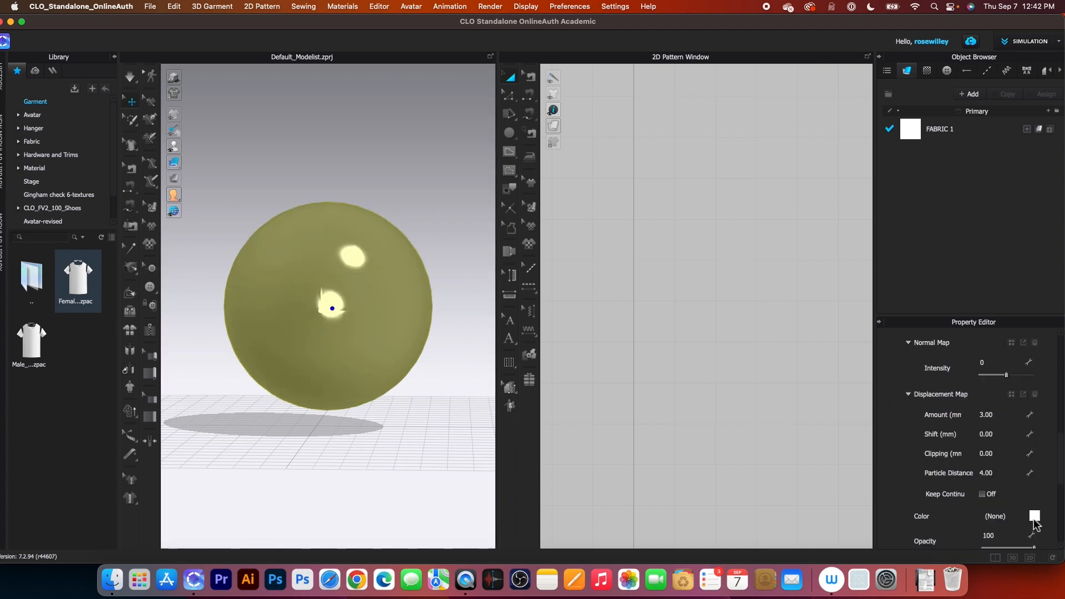
- Colour the material gold (CAA125) from the orange-gold preset and apply it
left_click(1035, 517)
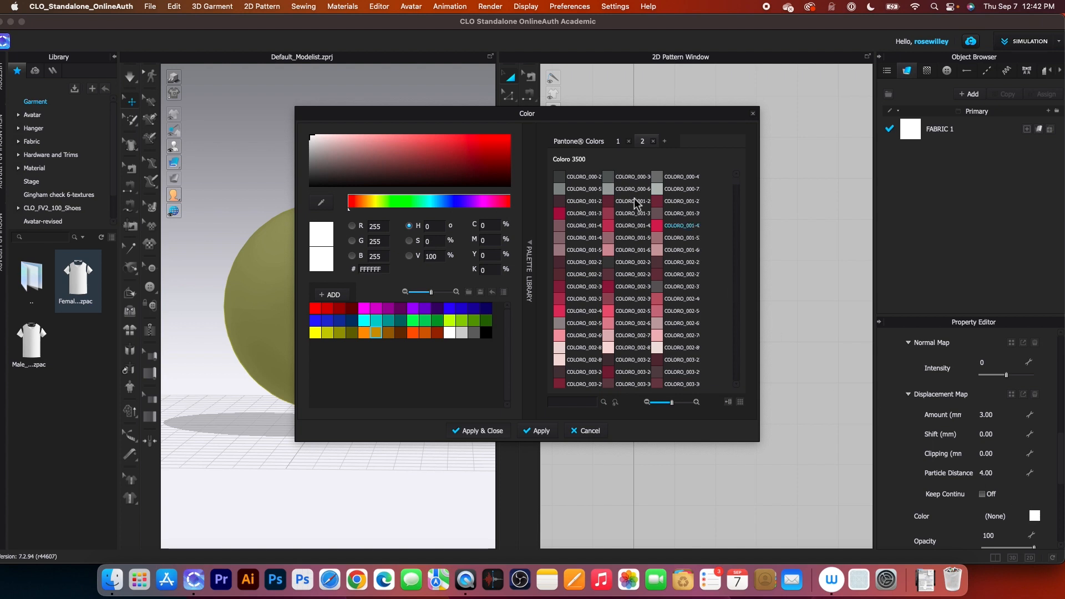
left_click(382, 333)
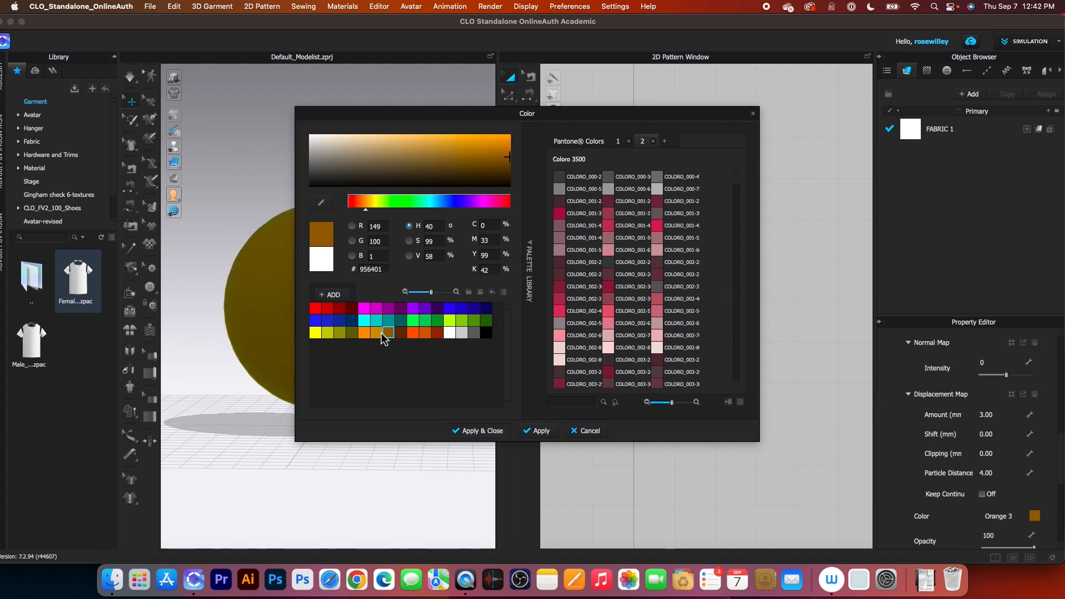
mouse_move(500, 146)
left_mouse_down()
mouse_move(463, 149)
mouse_move(474, 147)
left_mouse_up()
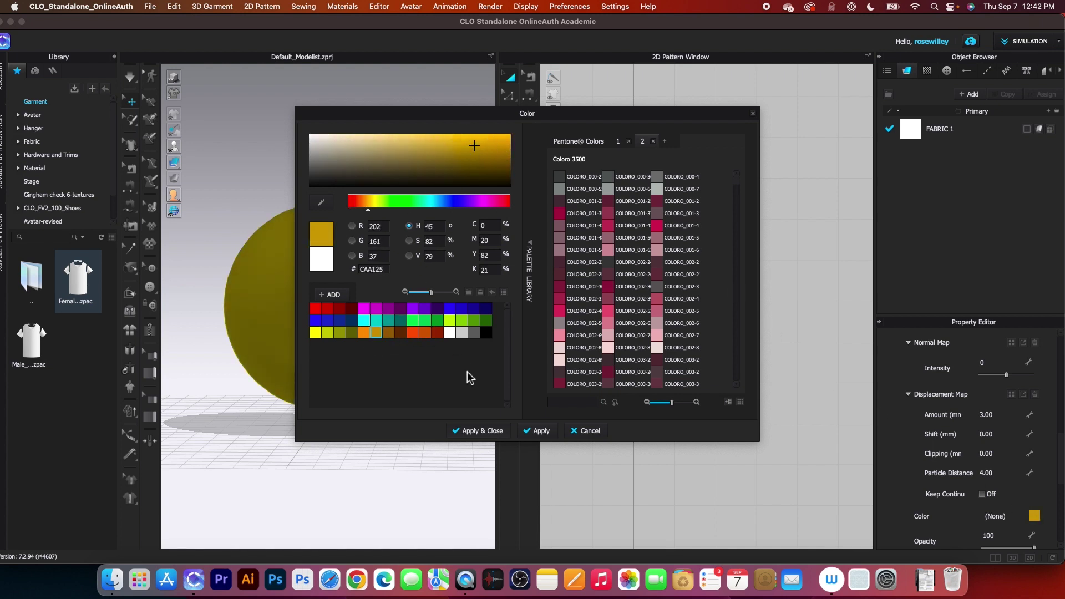
left_click(483, 432)
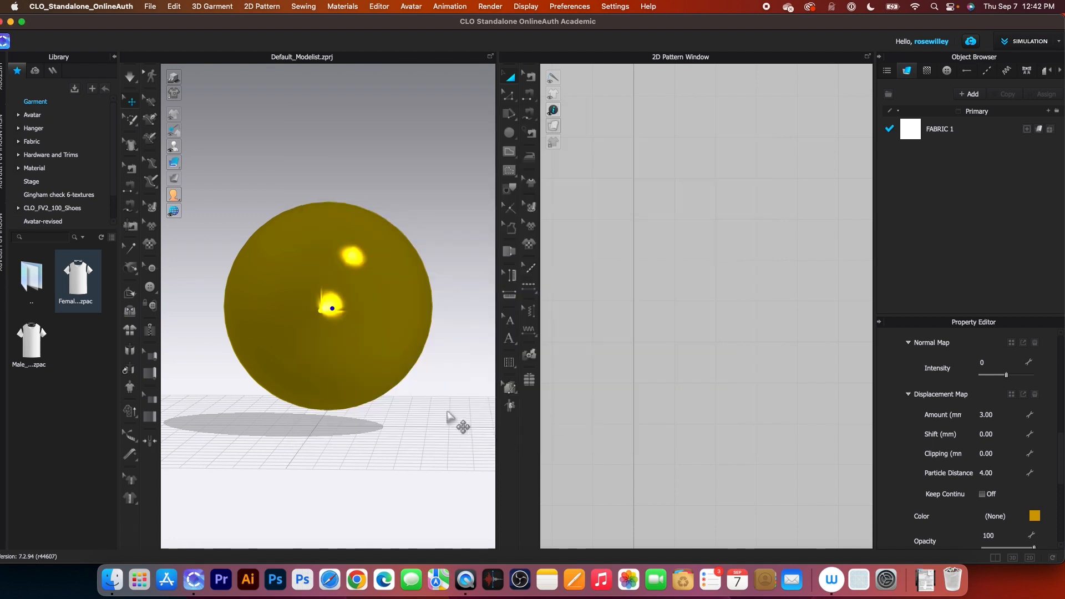
- Switch to High Quality render and orbit to check the gold ball's reflections from several sides
left_click(174, 78)
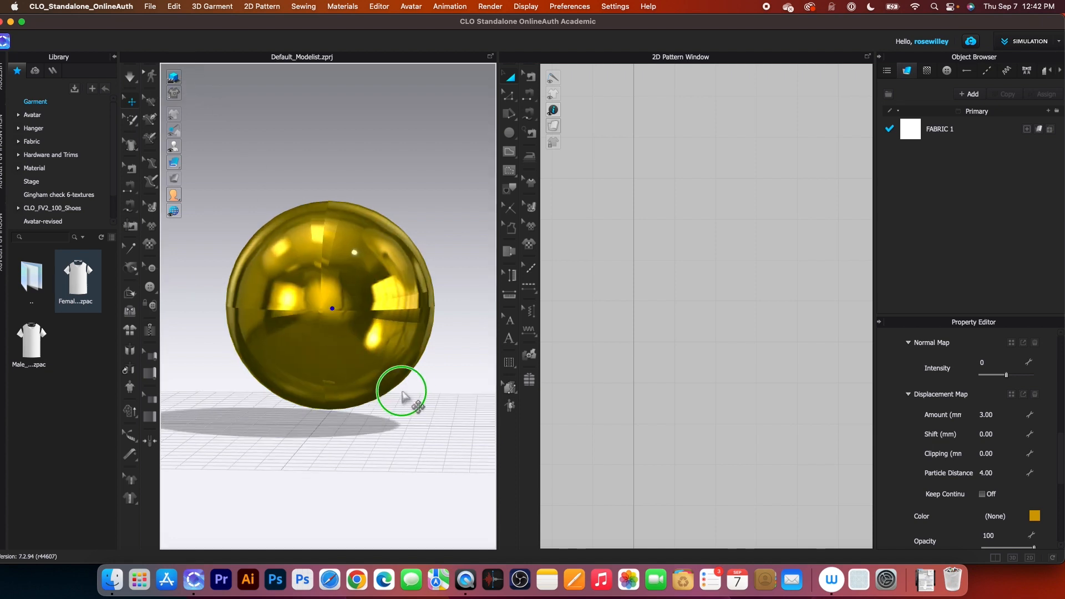
mouse_move(406, 397)
right_mouse_down()
mouse_move(416, 402)
mouse_move(408, 391)
right_mouse_up()
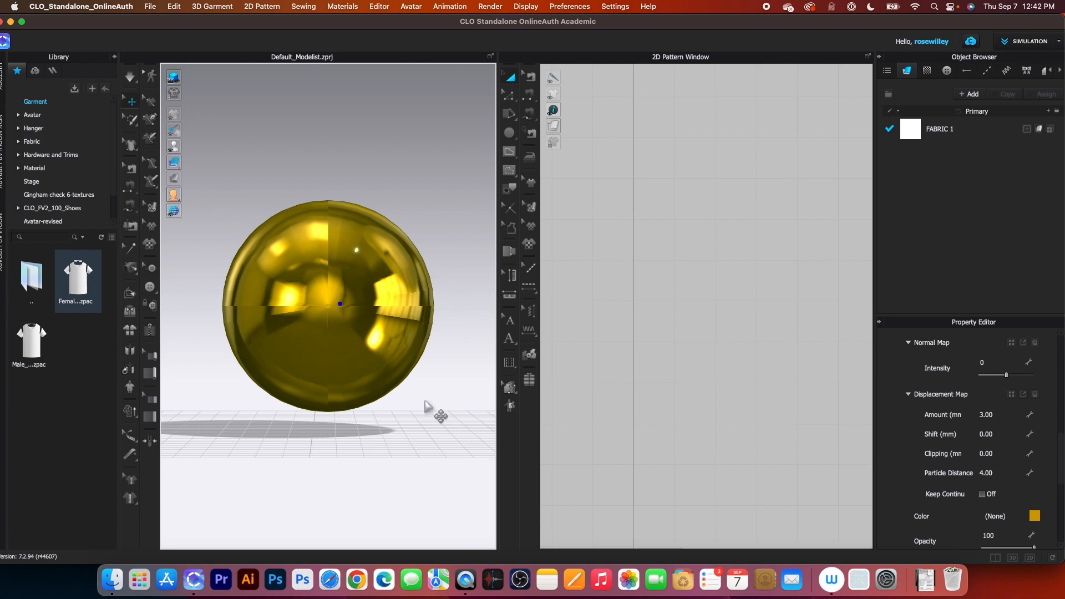
mouse_move(439, 406)
right_mouse_down()
mouse_move(326, 406)
mouse_move(351, 396)
right_mouse_up()
right_click_drag(423, 404, 321, 400)
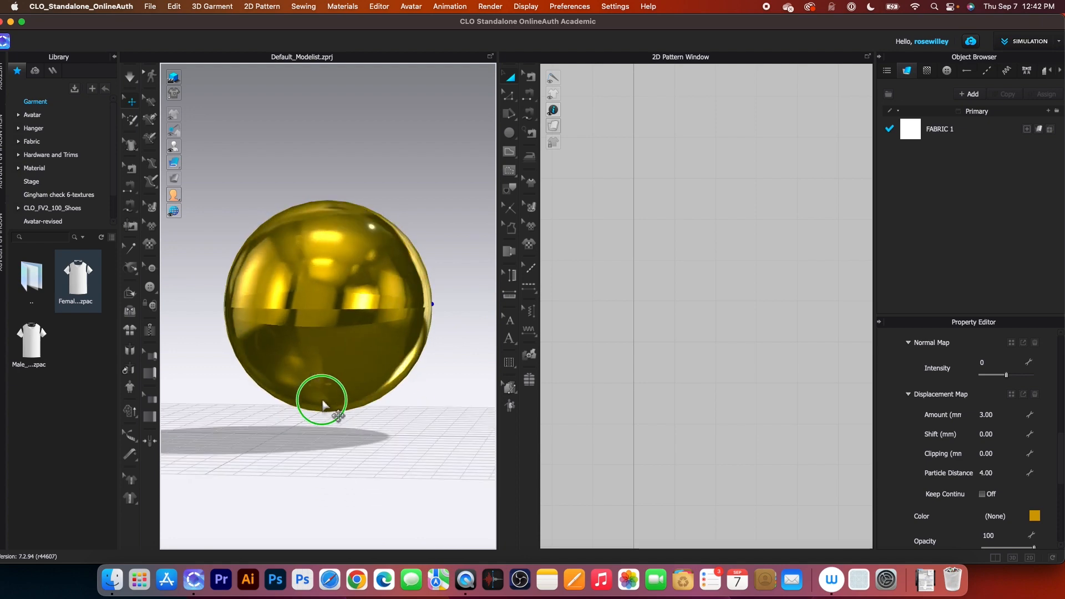
right_click_drag(427, 404, 340, 407)
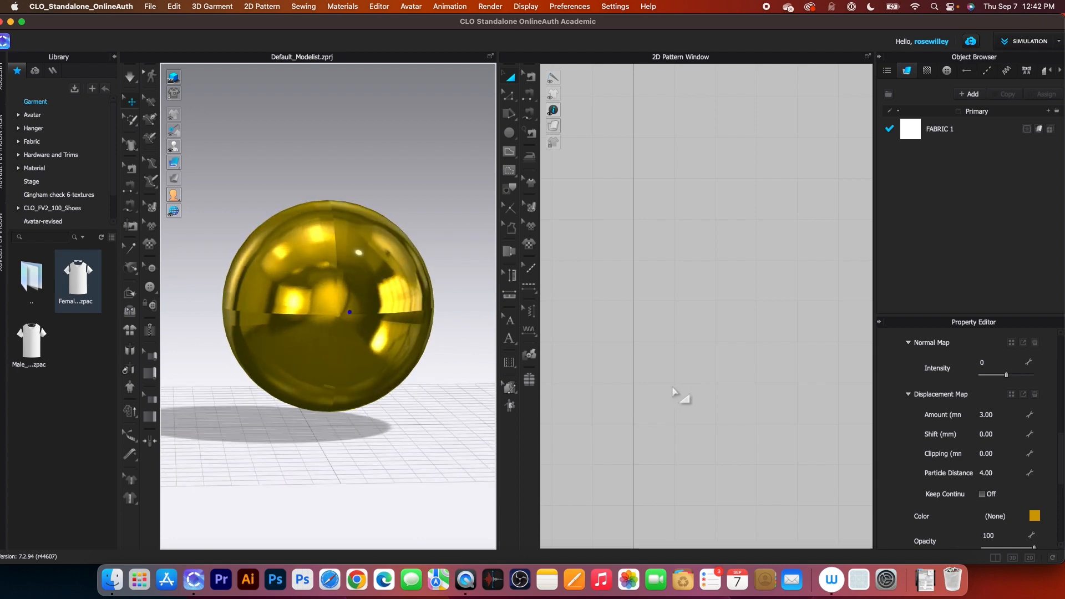